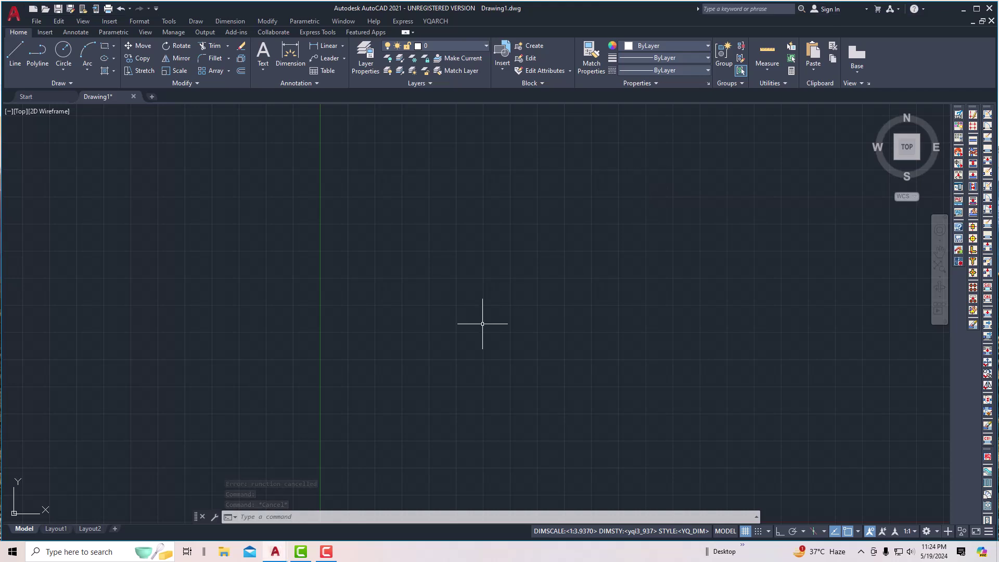
Start the YQArch wall command (QQ) on the WALL layer with wall thickness 9.
{"action": "key", "text": "Escape"}
{"action": "key", "text": "Escape"}
{"action": "key", "text": "Escape"}
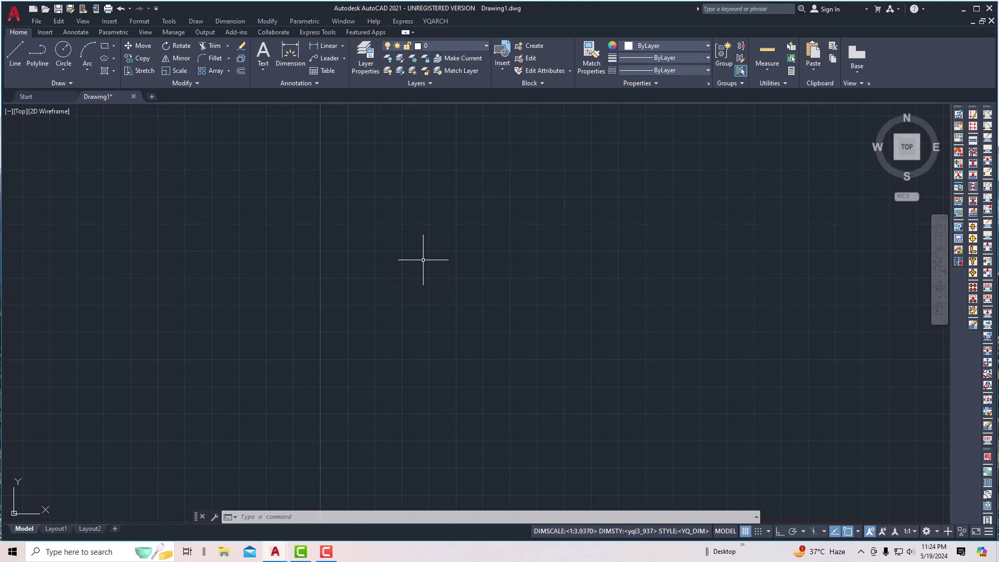
{"action": "type", "text": "qq"}
{"action": "key", "text": "Return"}
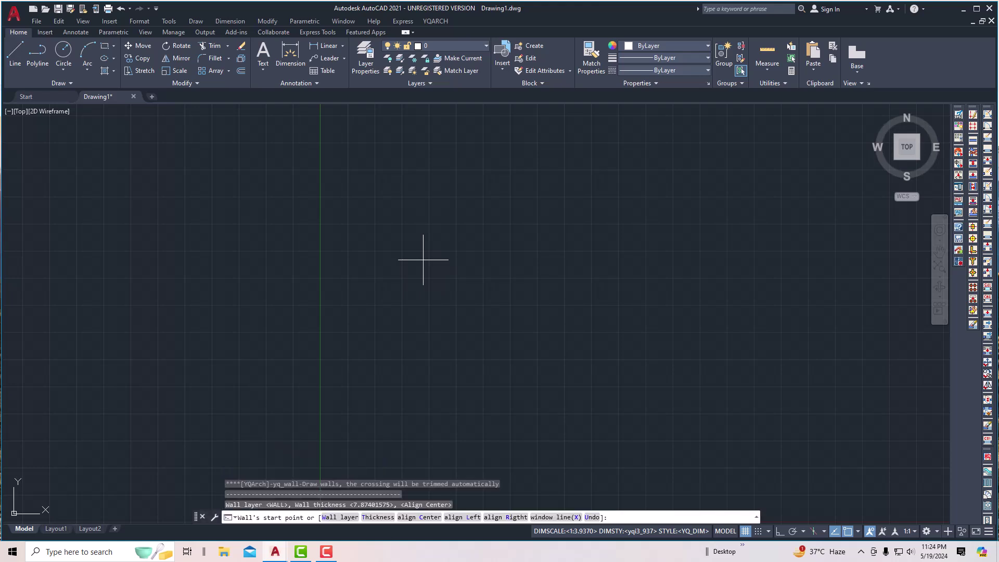
{"action": "left_click", "coordinate": [333, 517]}
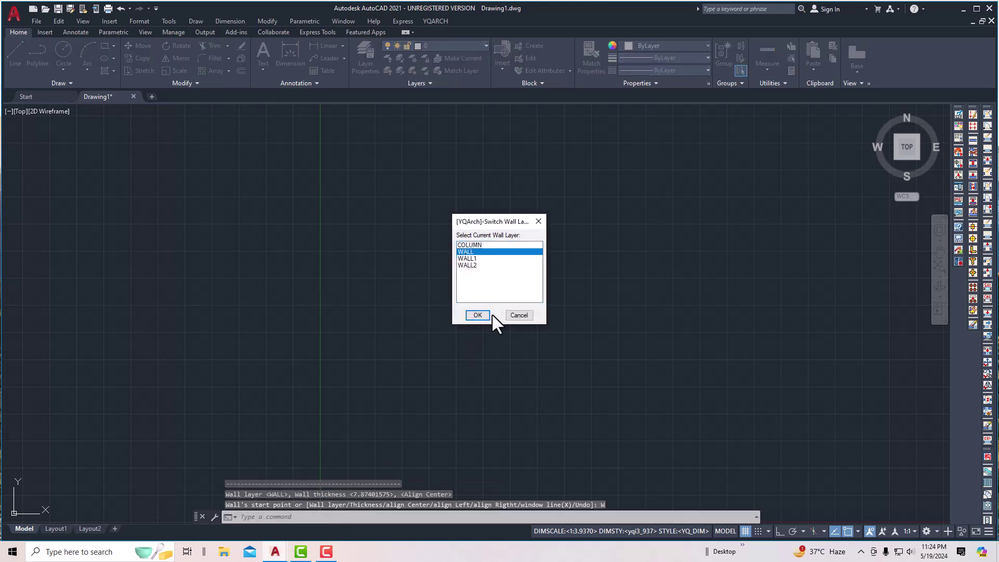
{"action": "left_click", "coordinate": [478, 315]}
{"action": "left_click", "coordinate": [377, 517]}
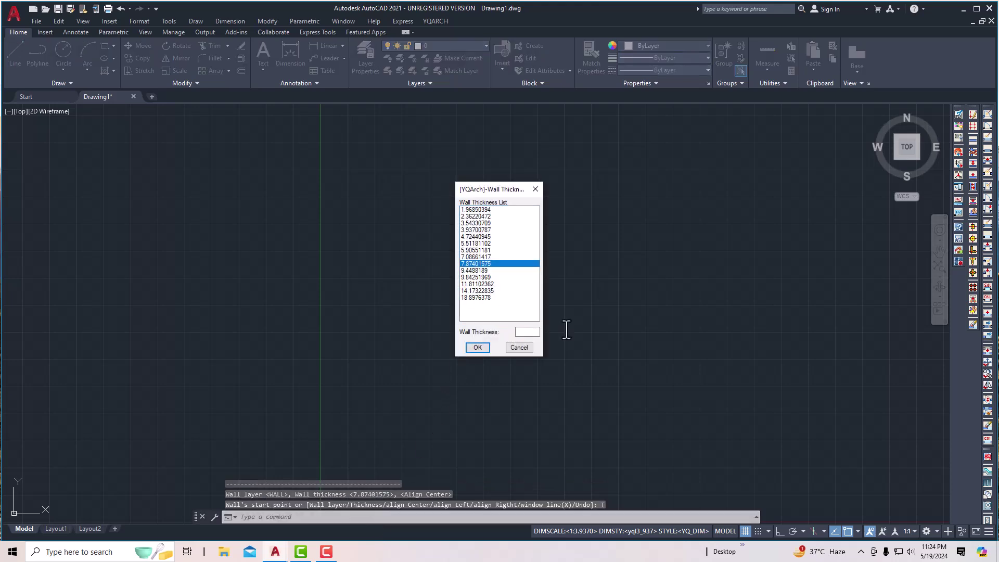
{"action": "key", "text": "Tab"}
{"action": "type", "text": "9"}
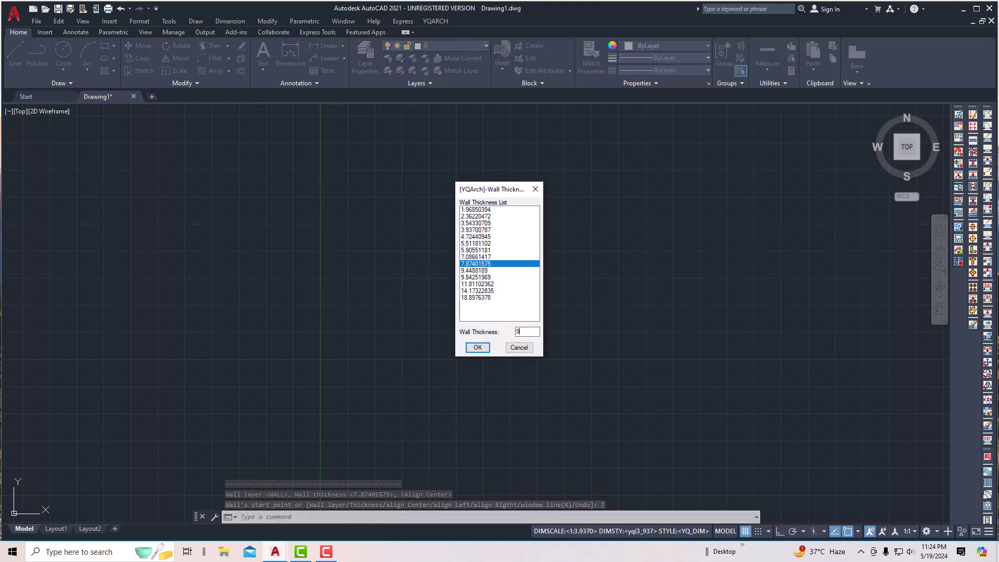
{"action": "left_click", "coordinate": [476, 347]}
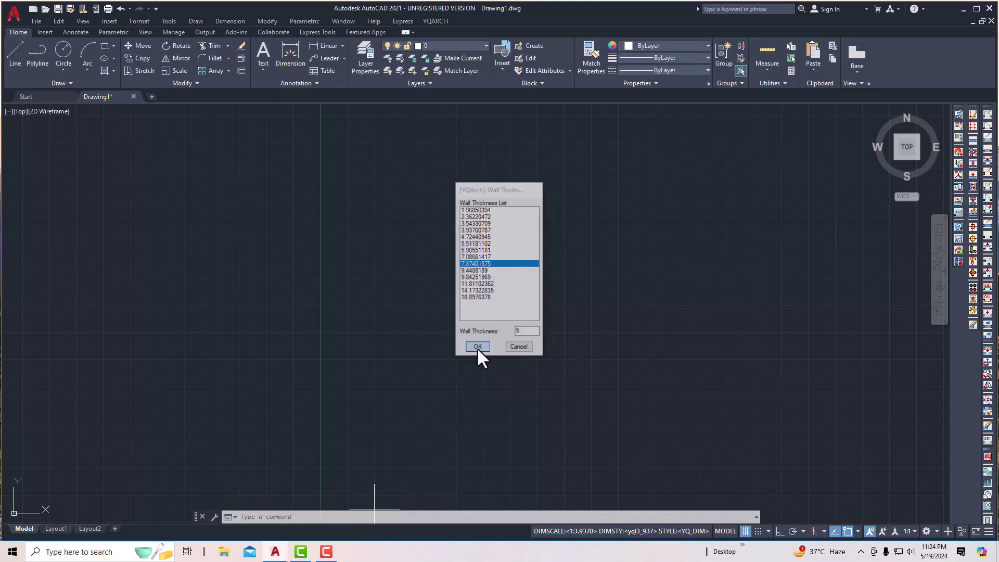
Pick the start corner and draw the 480-long vertical wall with Ortho on.
{"action": "left_click", "coordinate": [442, 175]}
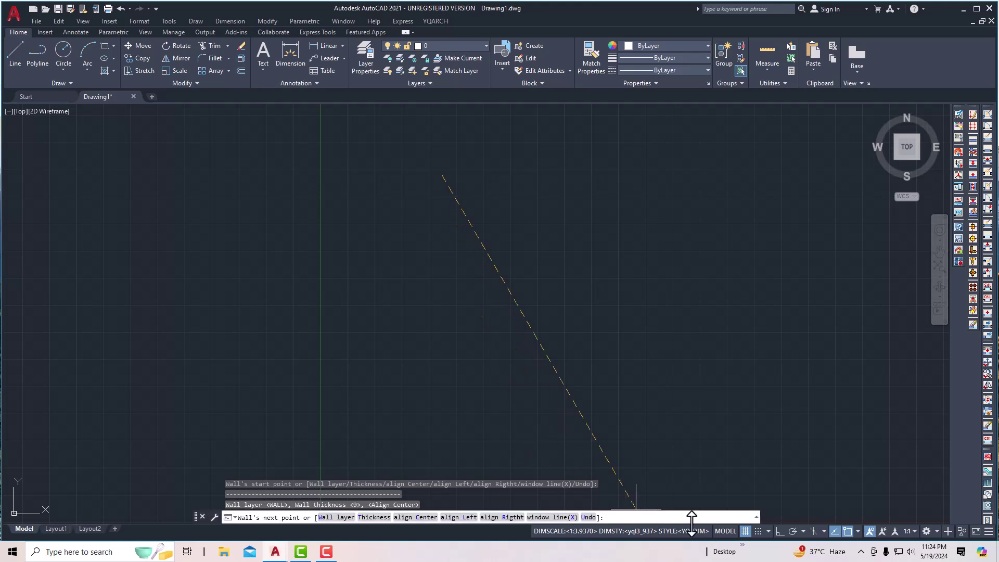
{"action": "left_click", "coordinate": [779, 532]}
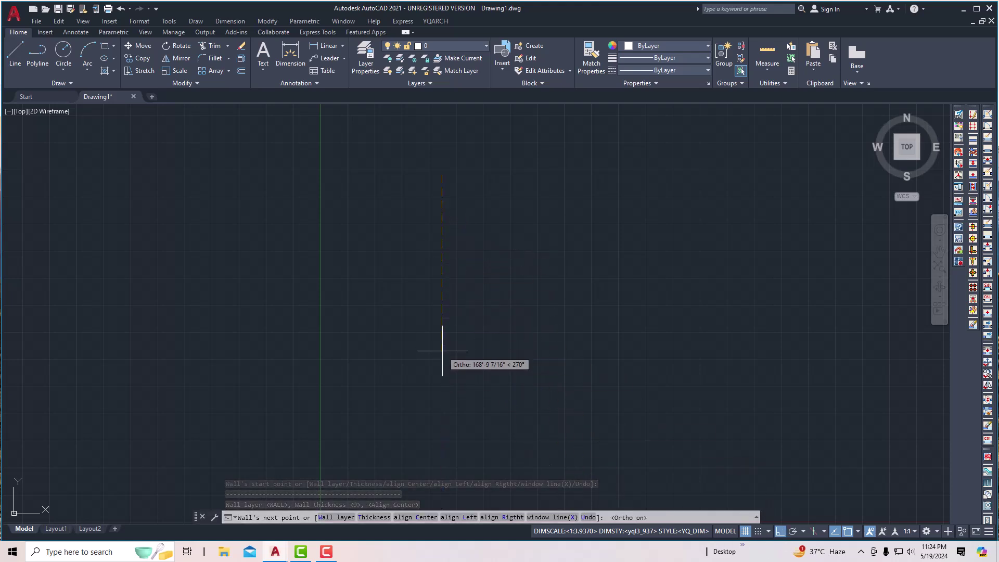
{"action": "type", "text": "48"}
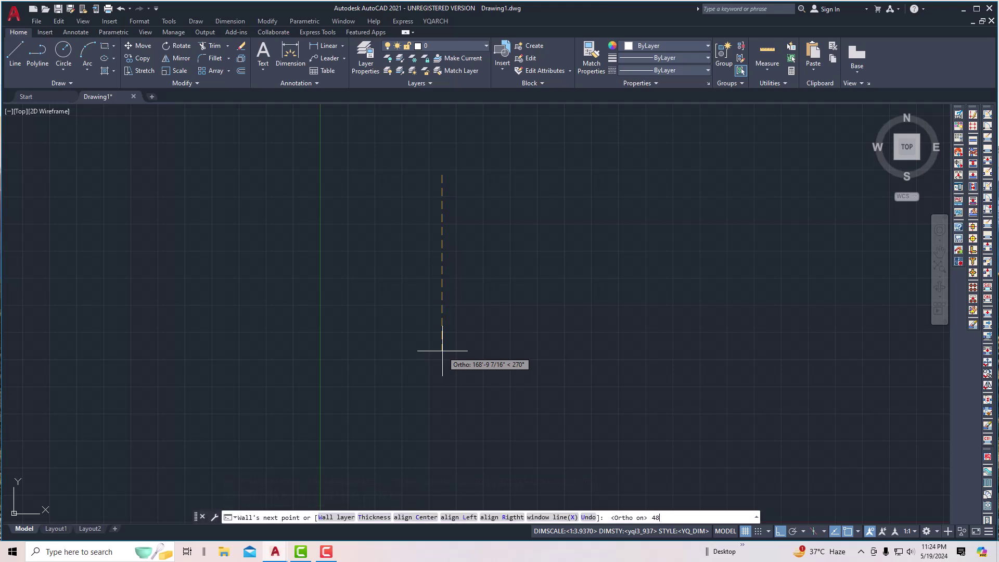
{"action": "type", "text": "0"}
{"action": "key", "text": "Return"}
{"action": "scroll", "coordinate": [463, 167], "scroll_direction": "up", "scroll_amount": 3}
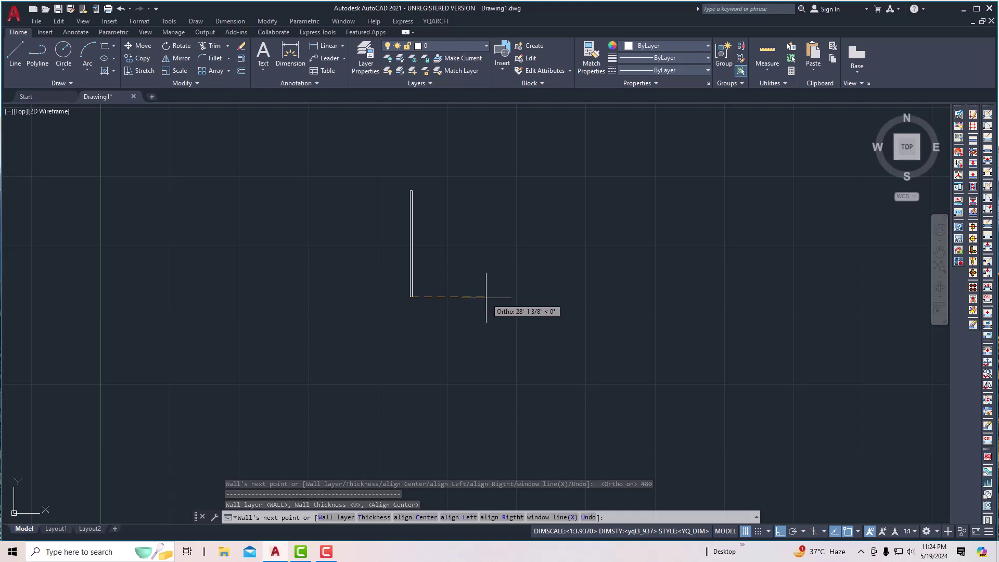
Add the 360 bottom wall and 480 right wall, closing the rectangle at the start corner.
{"action": "type", "text": "360"}
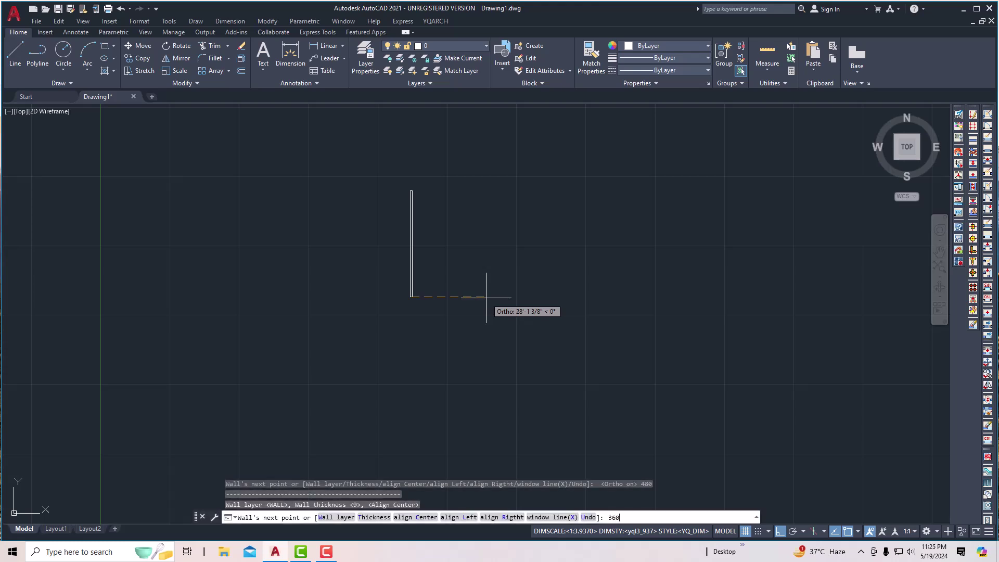
{"action": "key", "text": "Return"}
{"action": "type", "text": "4"}
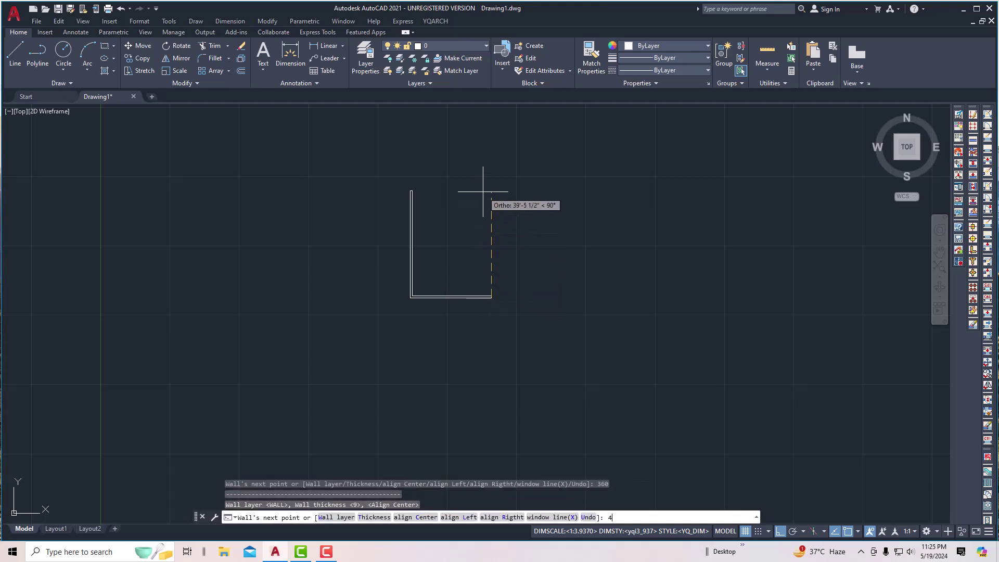
{"action": "key", "text": "Return"}
{"action": "scroll", "coordinate": [450, 191], "scroll_direction": "up", "scroll_amount": 4}
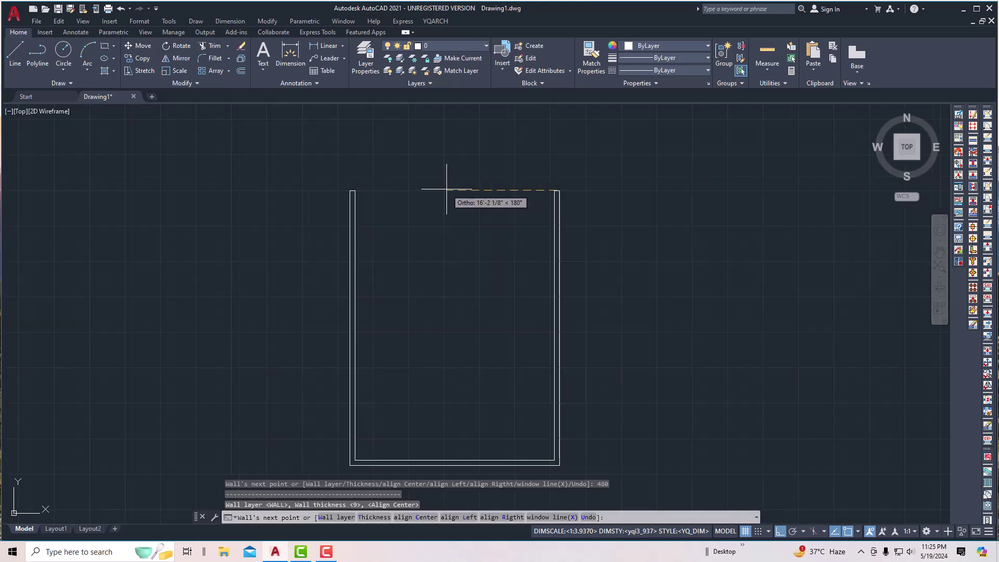
{"action": "left_click", "coordinate": [350, 190]}
{"action": "key", "text": "Escape"}
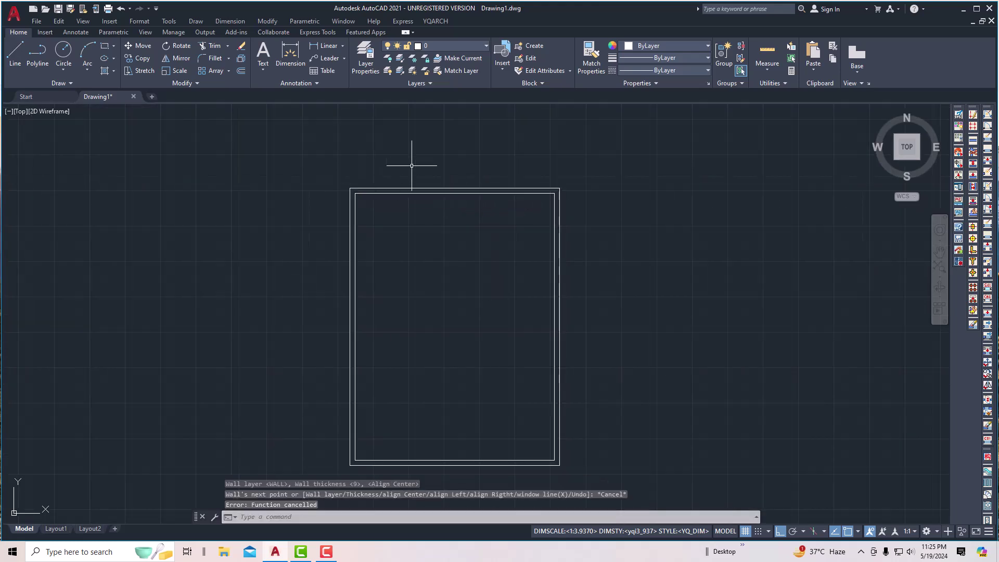
{"action": "scroll", "coordinate": [464, 149], "scroll_direction": "down", "scroll_amount": 2}
{"action": "scroll", "coordinate": [419, 225], "scroll_direction": "up", "scroll_amount": 2}
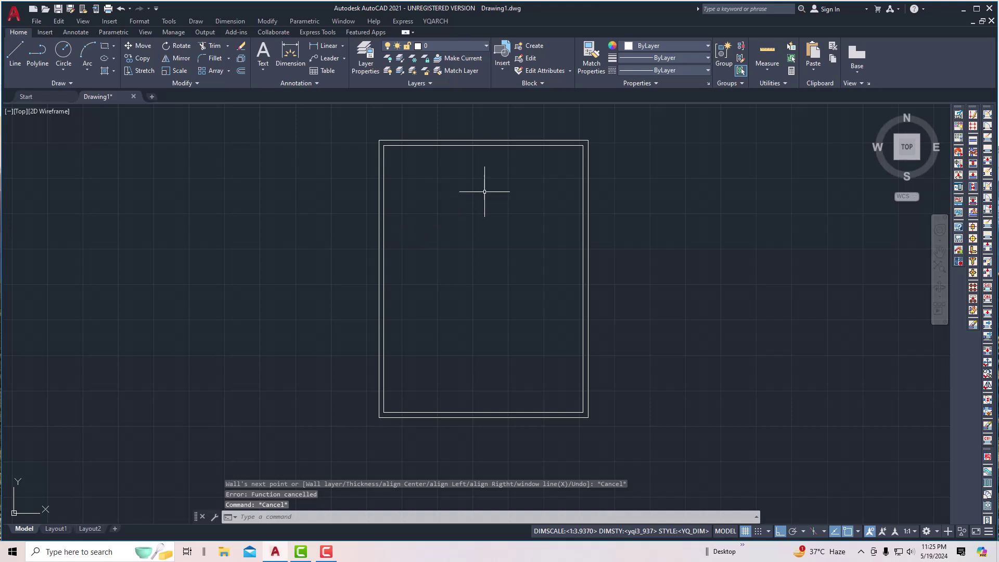
{"action": "scroll", "coordinate": [455, 205], "scroll_direction": "down", "scroll_amount": 3}
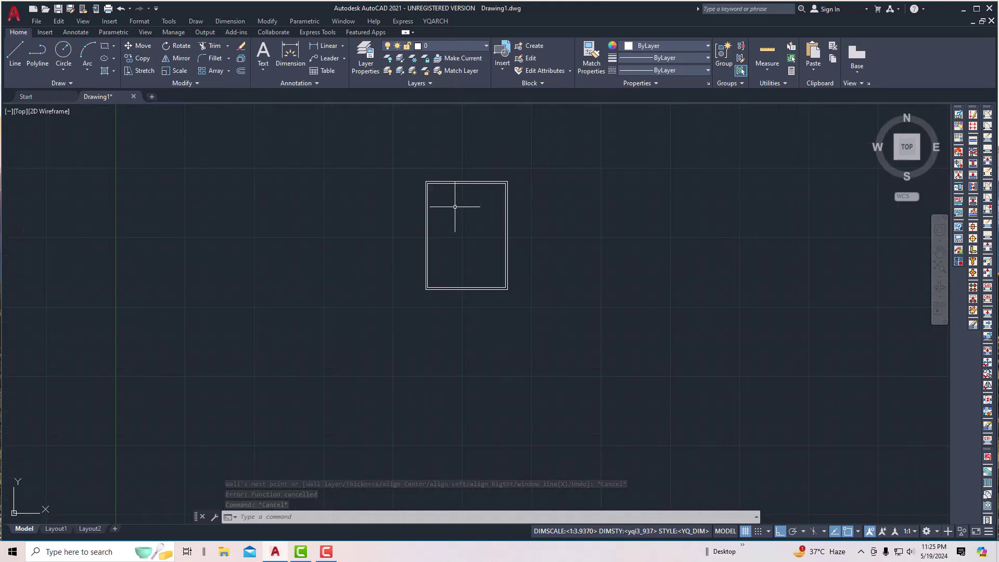
{"action": "scroll", "coordinate": [455, 213], "scroll_direction": "up", "scroll_amount": 3}
Restart the wall command (QW) on layer WALL1 with wall thickness 5.
{"action": "type", "text": "qw"}
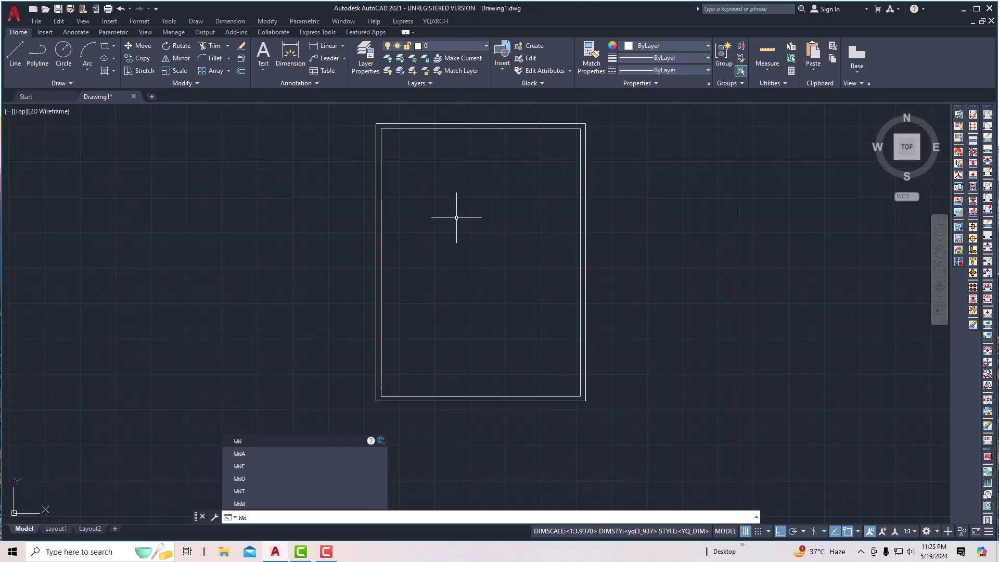
{"action": "key", "text": "Return"}
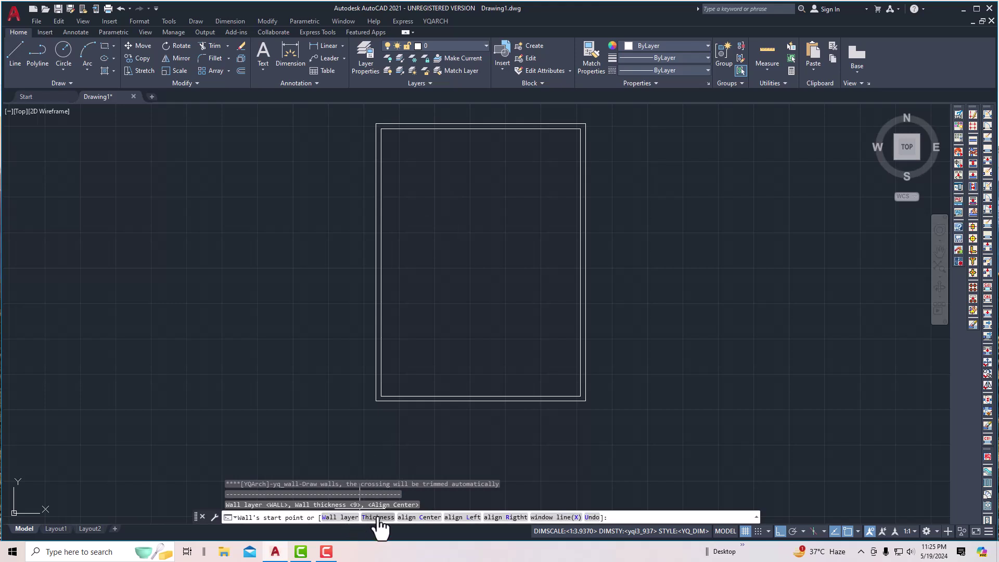
{"action": "left_click", "coordinate": [339, 517]}
{"action": "left_click", "coordinate": [470, 258]}
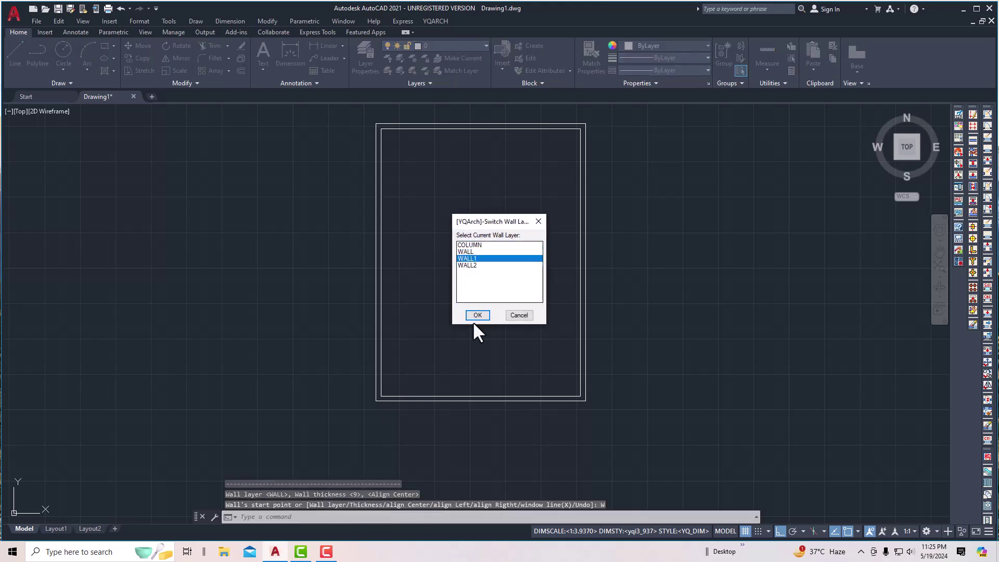
{"action": "left_click", "coordinate": [475, 314]}
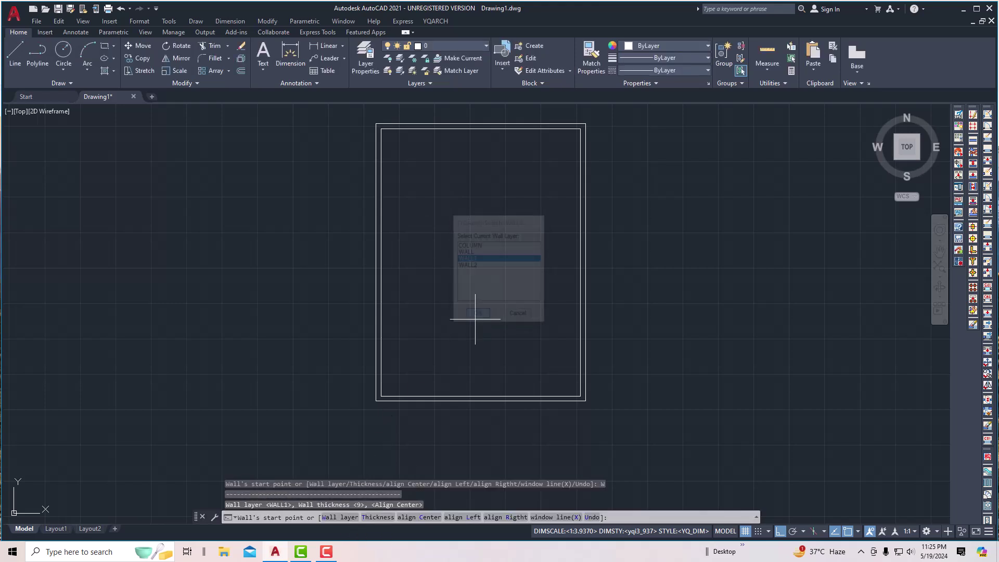
{"action": "left_click", "coordinate": [378, 517]}
{"action": "double_click", "coordinate": [520, 332]}
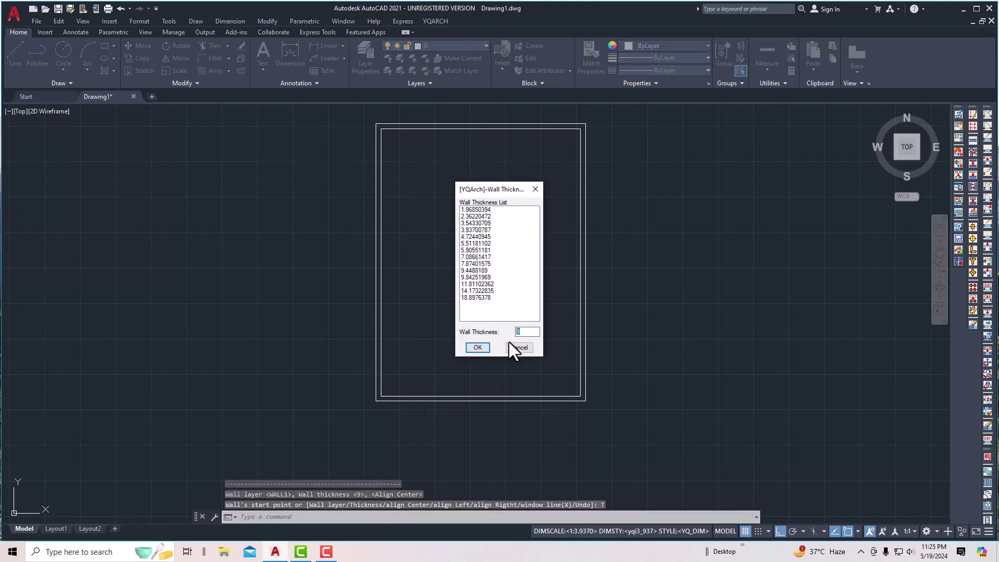
{"action": "left_click", "coordinate": [478, 348]}
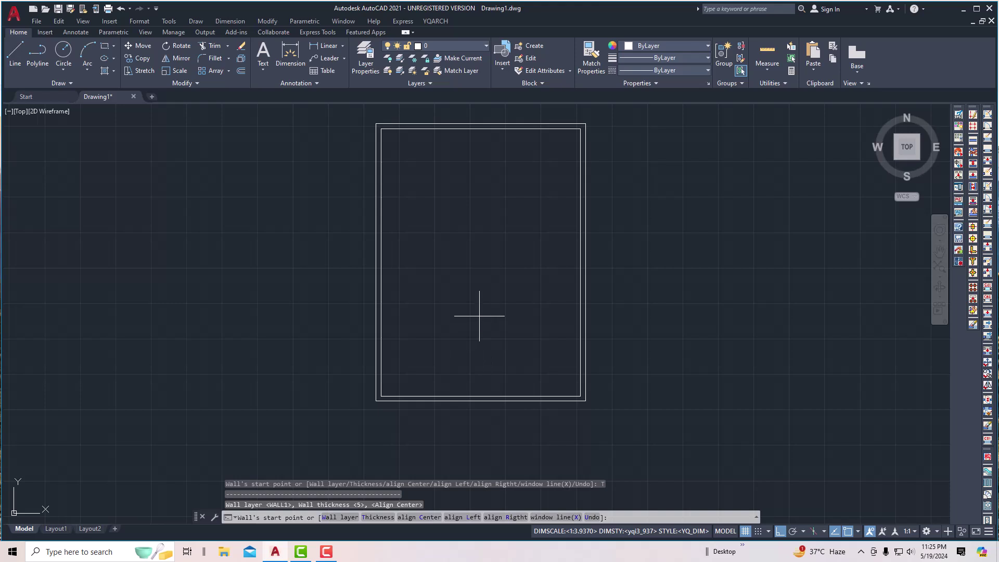
Turn on Snap Mode and review the Object Snap modes in Snap Settings.
{"action": "left_click", "coordinate": [757, 532]}
{"action": "right_click", "coordinate": [757, 532]}
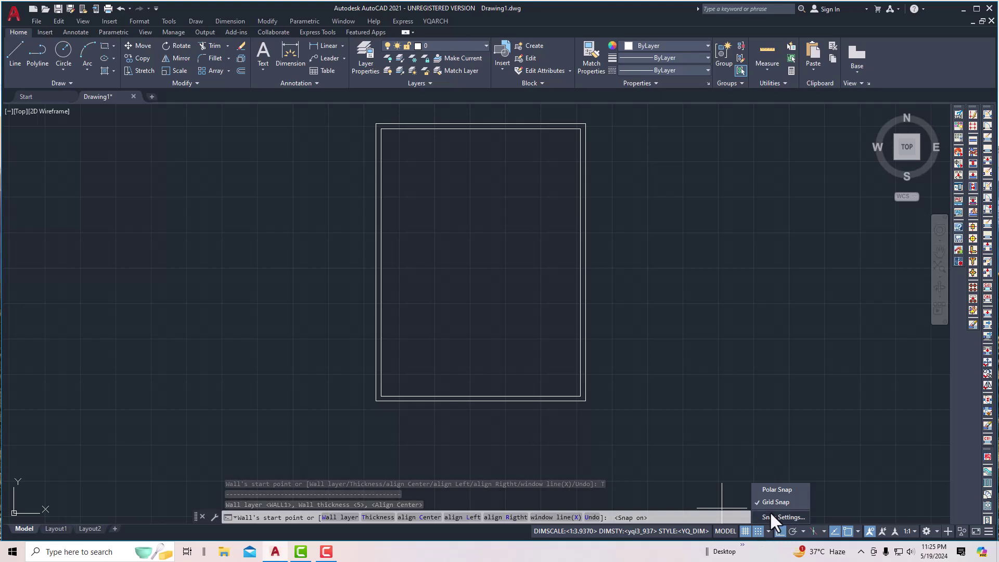
{"action": "left_click", "coordinate": [770, 514]}
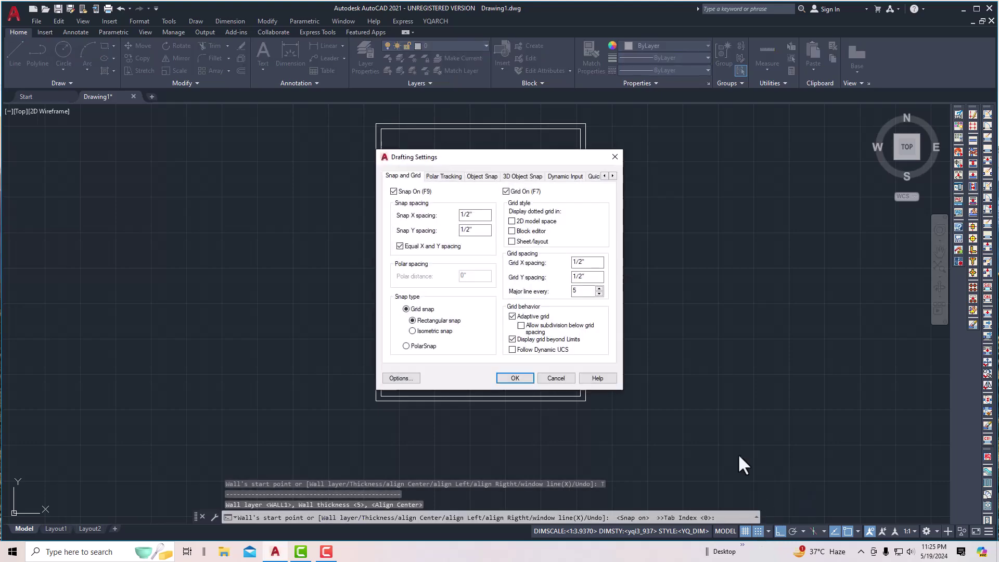
{"action": "left_click", "coordinate": [488, 176]}
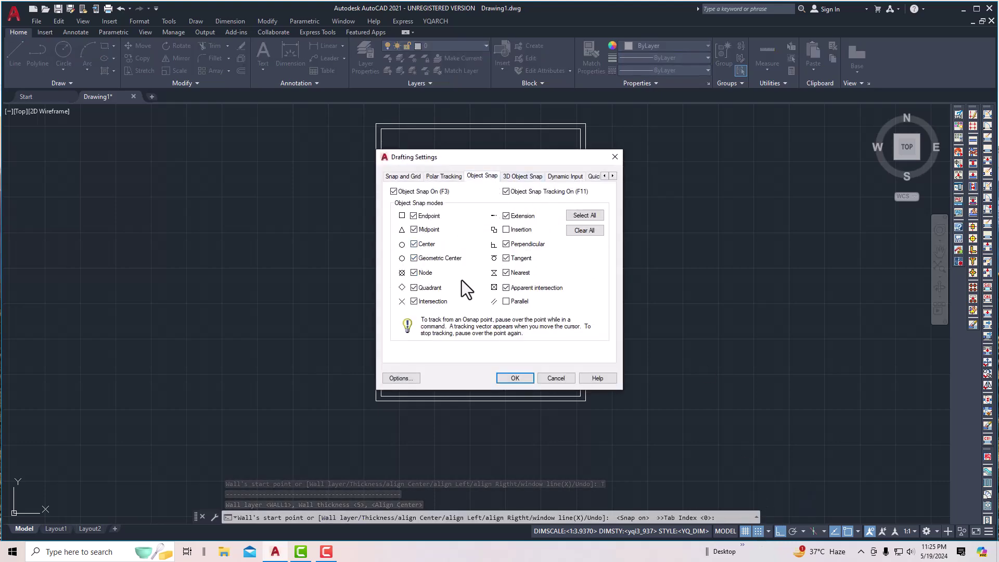
{"action": "key", "text": "Return"}
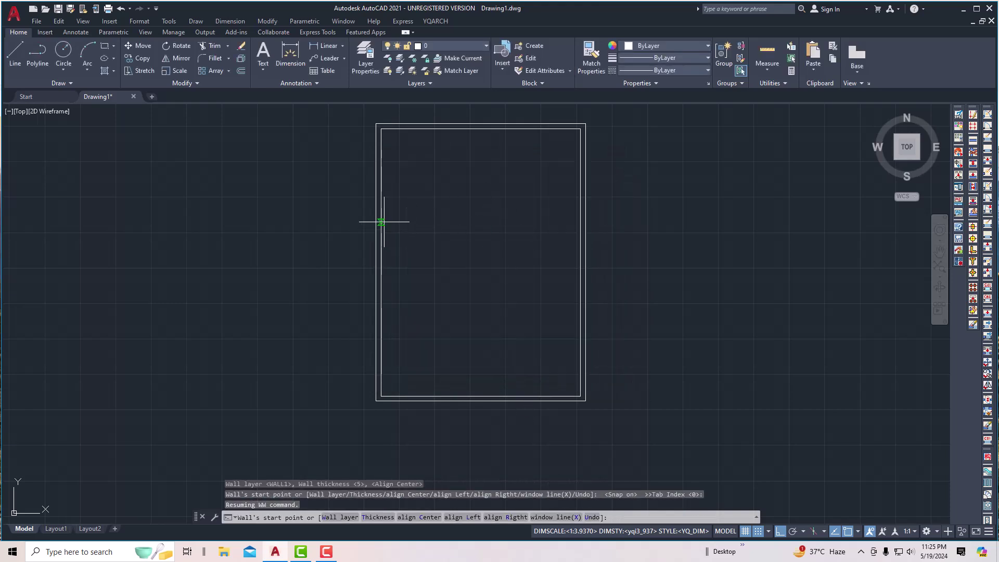
Draw a 17-long partition down from the top wall, then left to the left wall.
{"action": "left_click", "coordinate": [480, 129]}
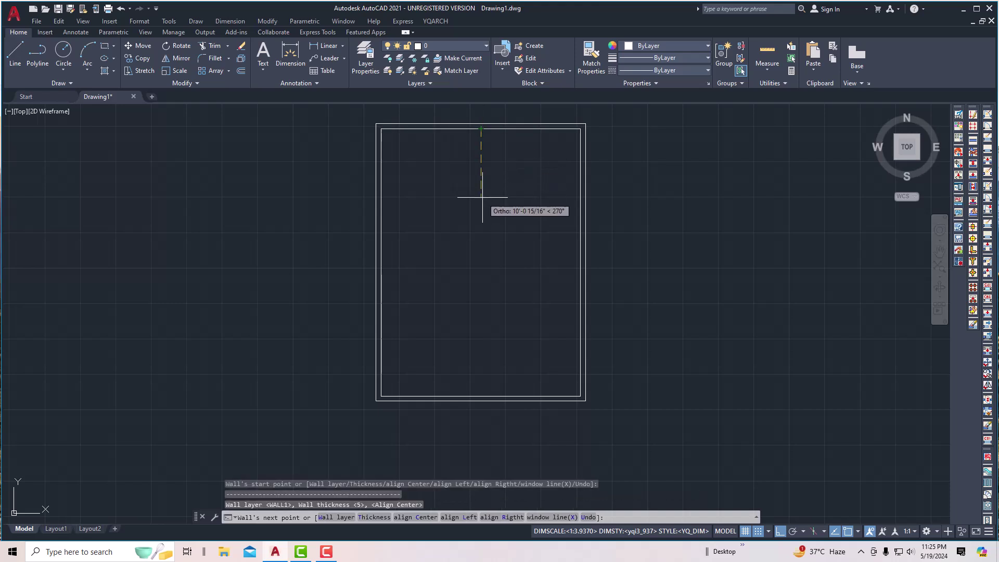
{"action": "type", "text": "17"}
{"action": "key", "text": "Return"}
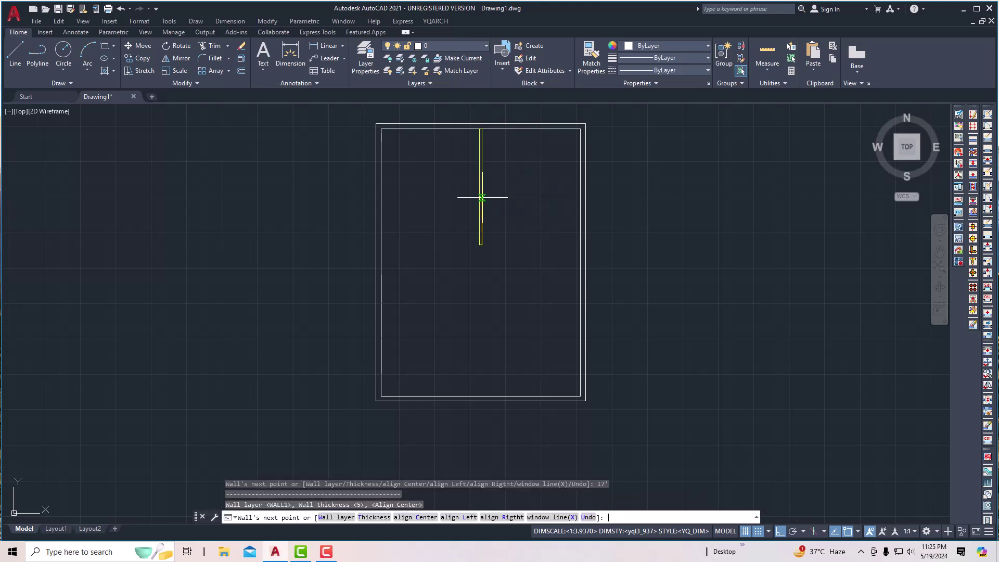
{"action": "left_click", "coordinate": [381, 244]}
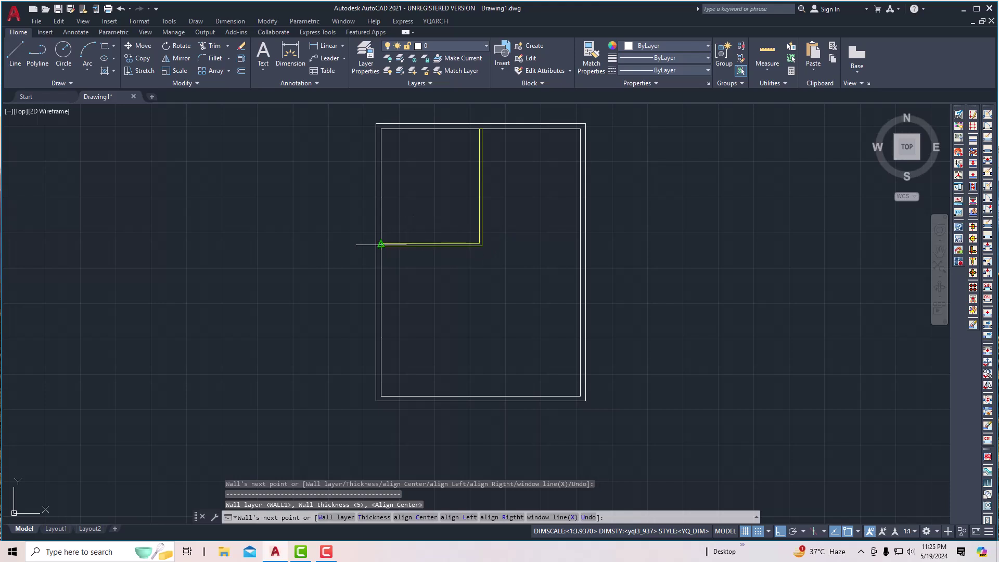
{"action": "key", "text": "Escape"}
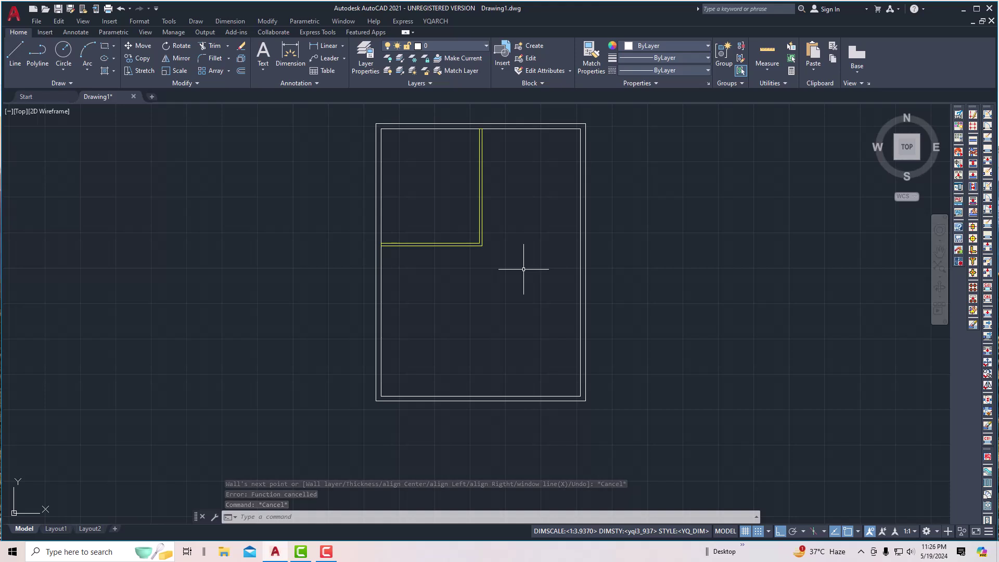
Extend the cross wall, aligned right, from the partition corner to the right outer wall.
{"action": "type", "text": "ww"}
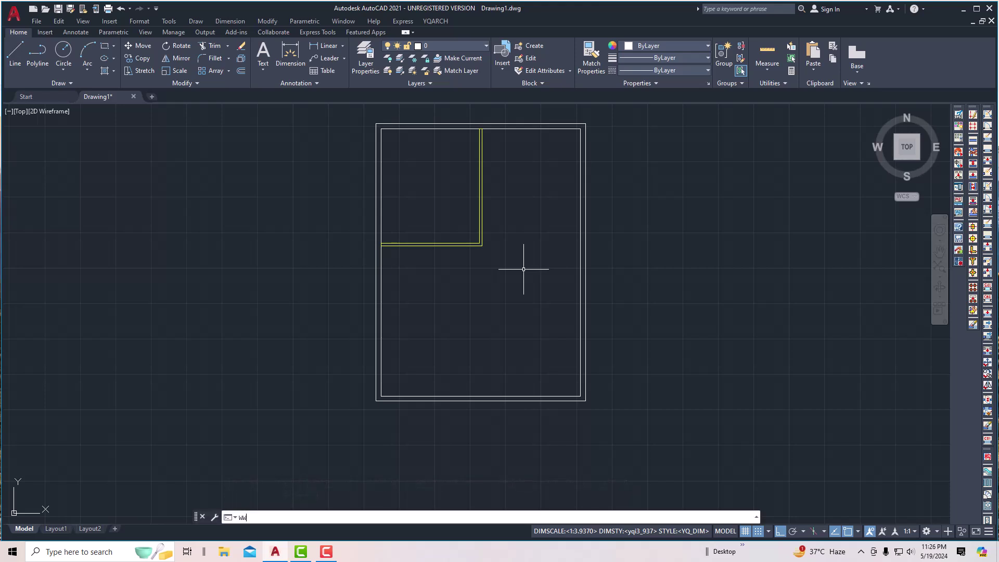
{"action": "key", "text": "Return"}
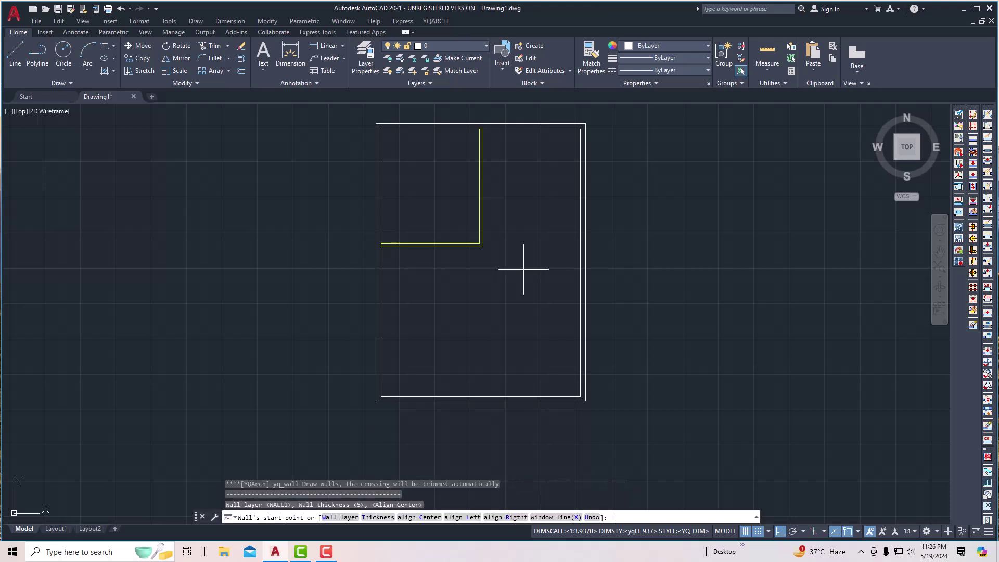
{"action": "left_click", "coordinate": [507, 516]}
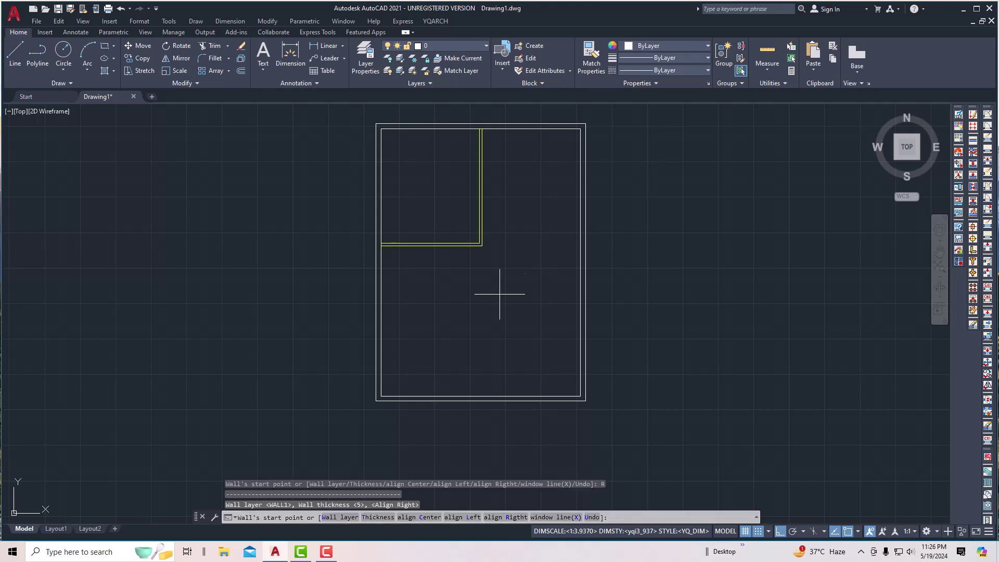
{"action": "left_click", "coordinate": [481, 245]}
{"action": "left_click", "coordinate": [579, 246]}
{"action": "key", "text": "Escape"}
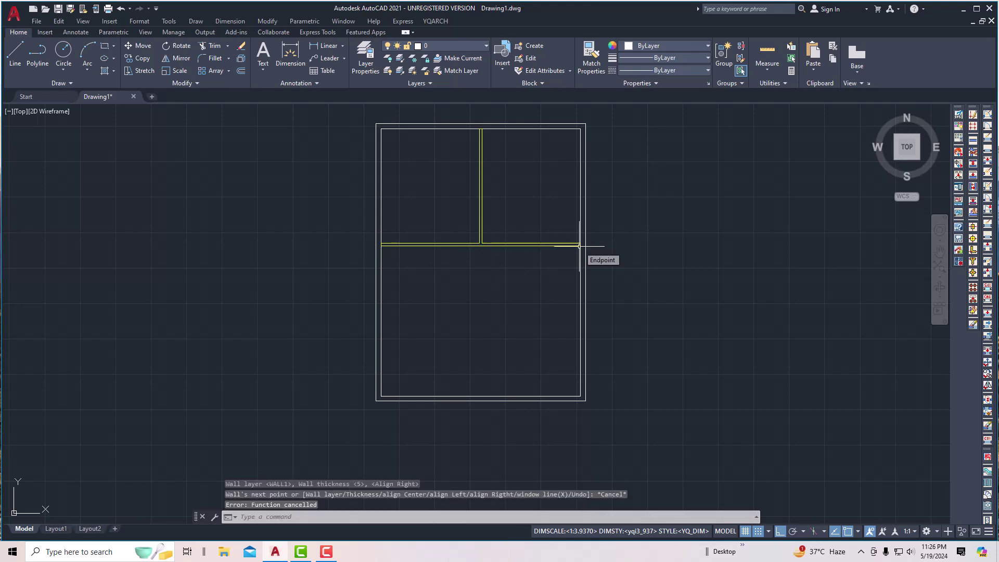
{"action": "scroll", "coordinate": [463, 121], "scroll_direction": "up", "scroll_amount": 2}
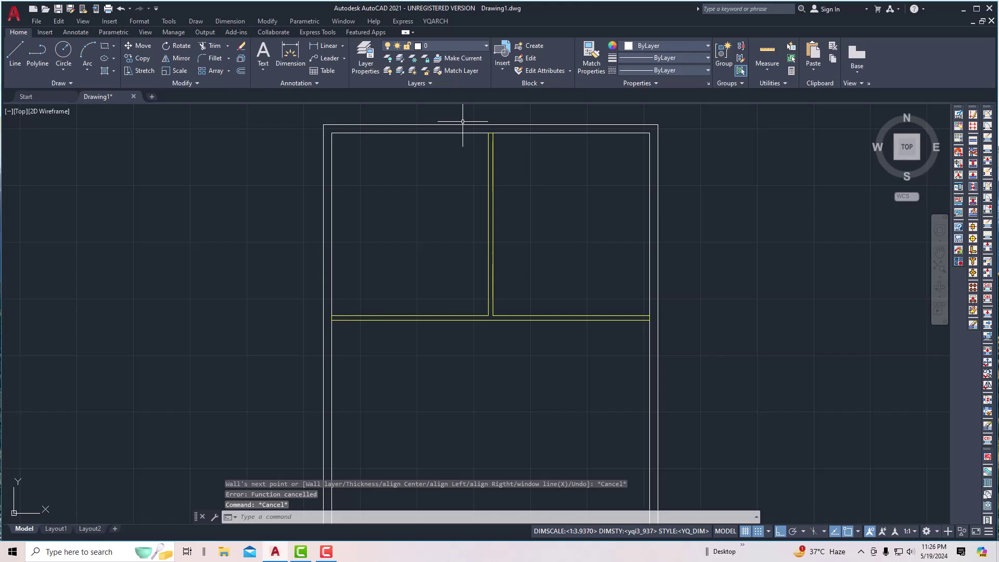
Draw a small room's wall up from the cross wall and across to the central partition.
{"action": "type", "text": "qq"}
{"action": "key", "text": "Return"}
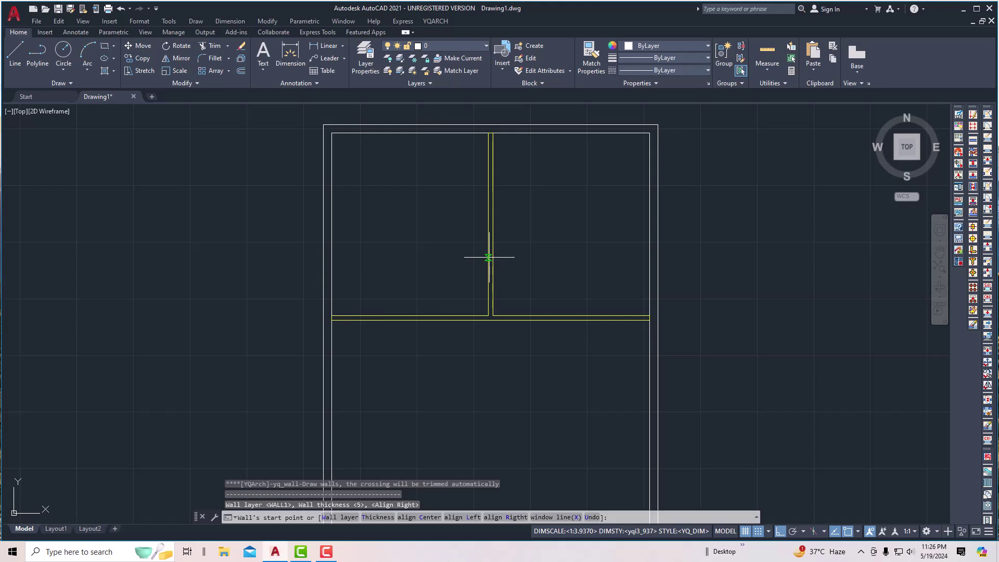
{"action": "left_click", "coordinate": [388, 314]}
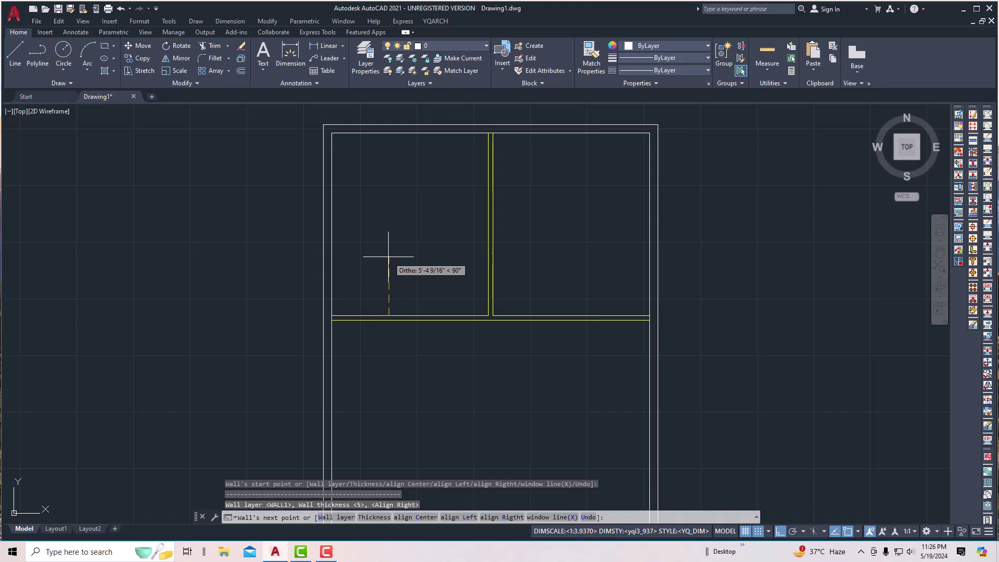
{"action": "left_click", "coordinate": [388, 249]}
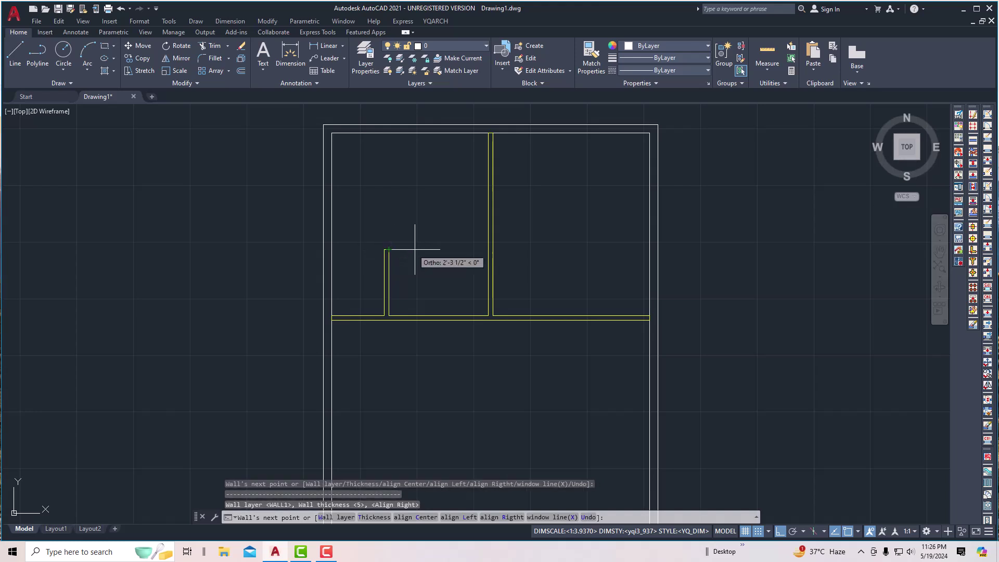
{"action": "left_click", "coordinate": [488, 246]}
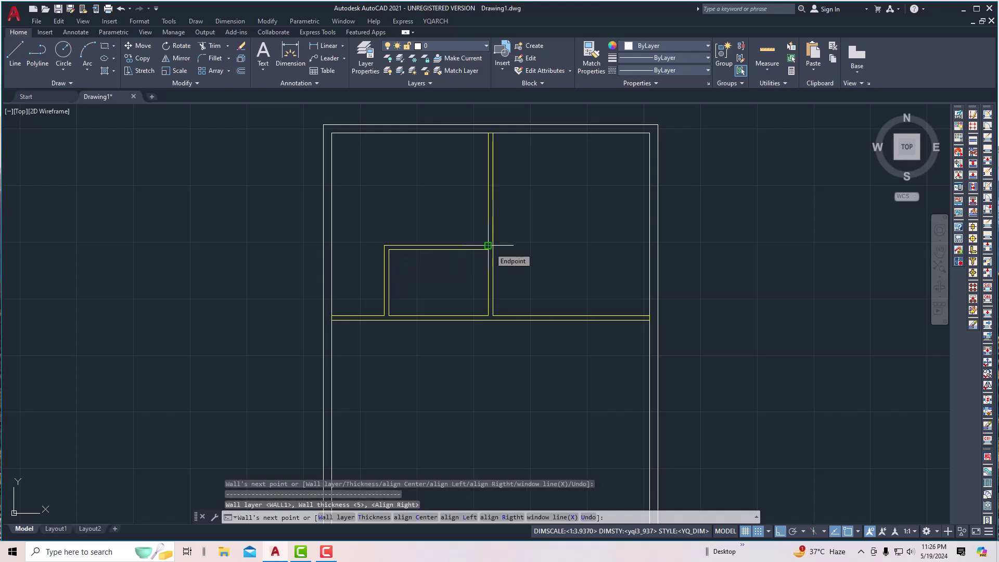
{"action": "key", "text": "Escape"}
{"action": "left_click", "coordinate": [441, 279]}
{"action": "key", "text": "Escape"}
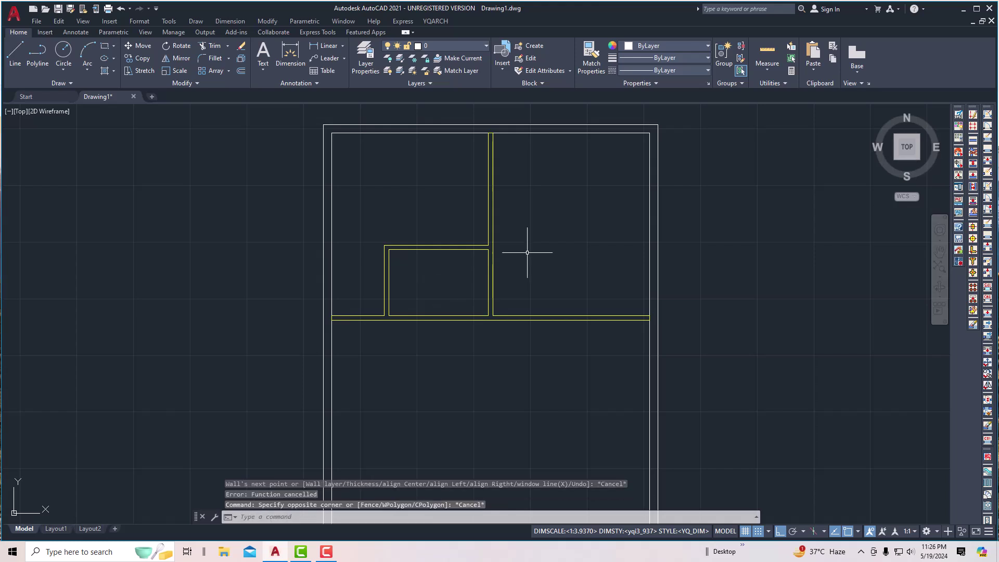
Begin another wall at the central wall intersection, then end the command.
{"action": "type", "text": "qq"}
{"action": "key", "text": "Return"}
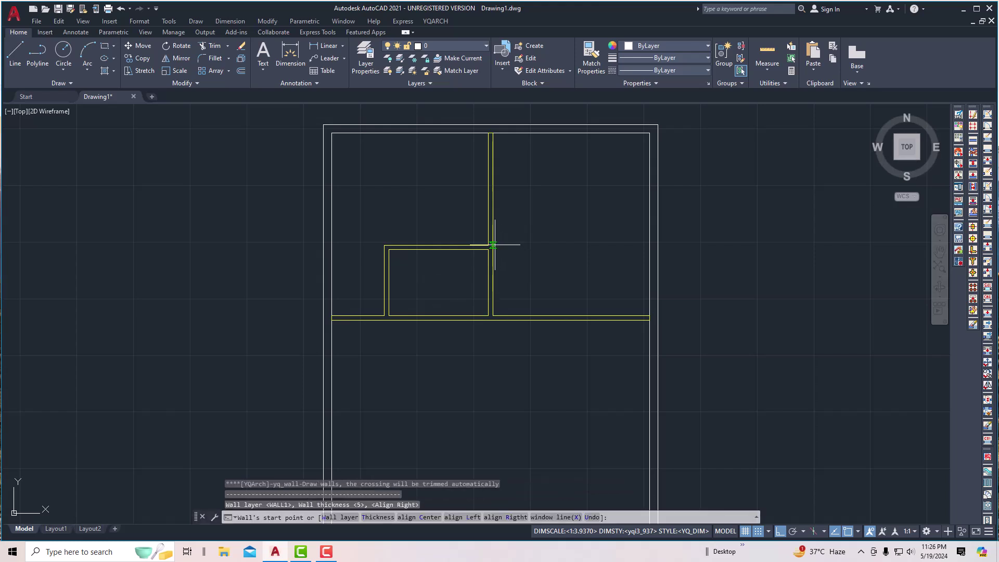
{"action": "scroll", "coordinate": [495, 243], "scroll_direction": "up", "scroll_amount": 8}
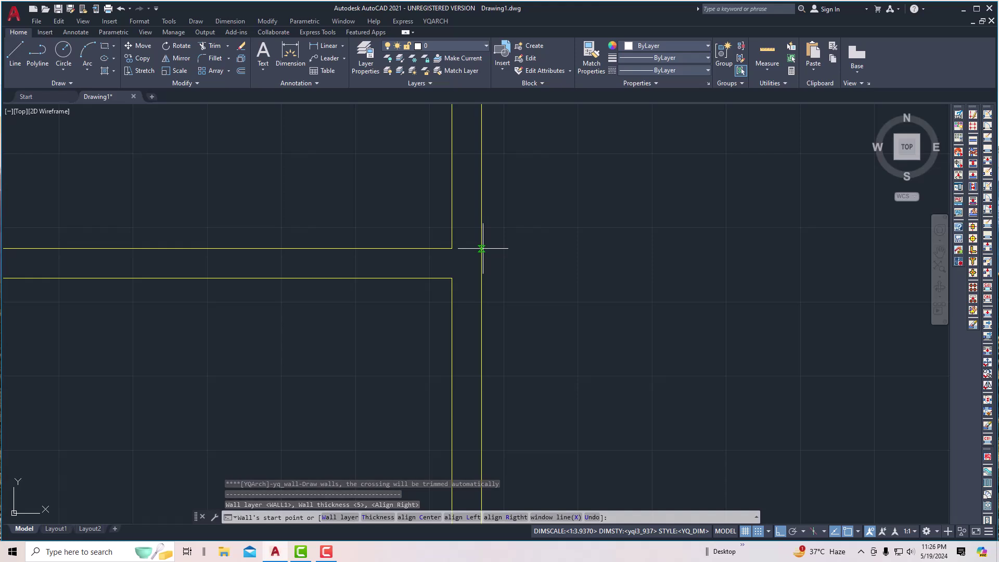
{"action": "left_click", "coordinate": [482, 248]}
{"action": "key", "text": "Escape"}
{"action": "scroll", "coordinate": [557, 250], "scroll_direction": "down", "scroll_amount": 5}
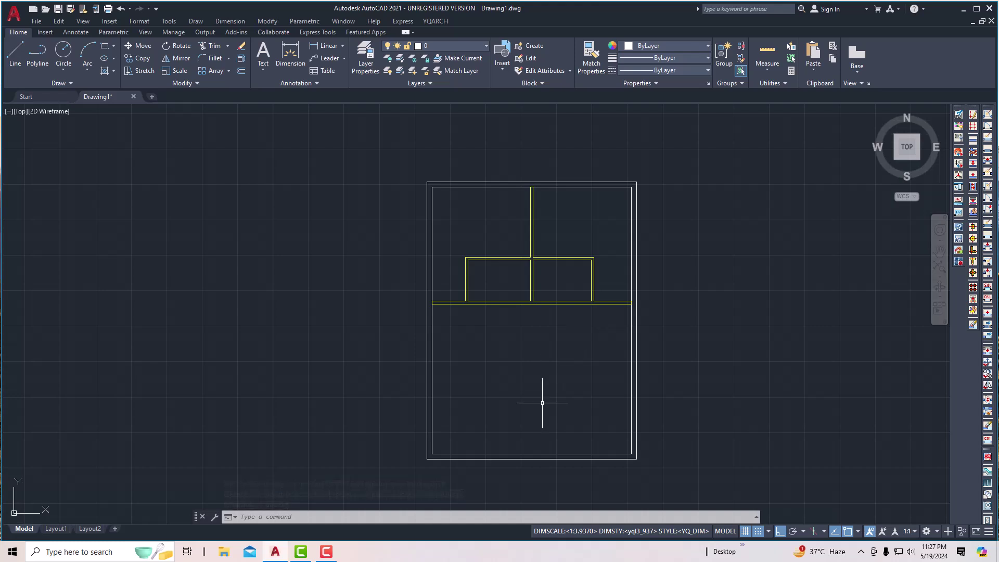
{"action": "scroll", "coordinate": [490, 450], "scroll_direction": "up", "scroll_amount": 2}
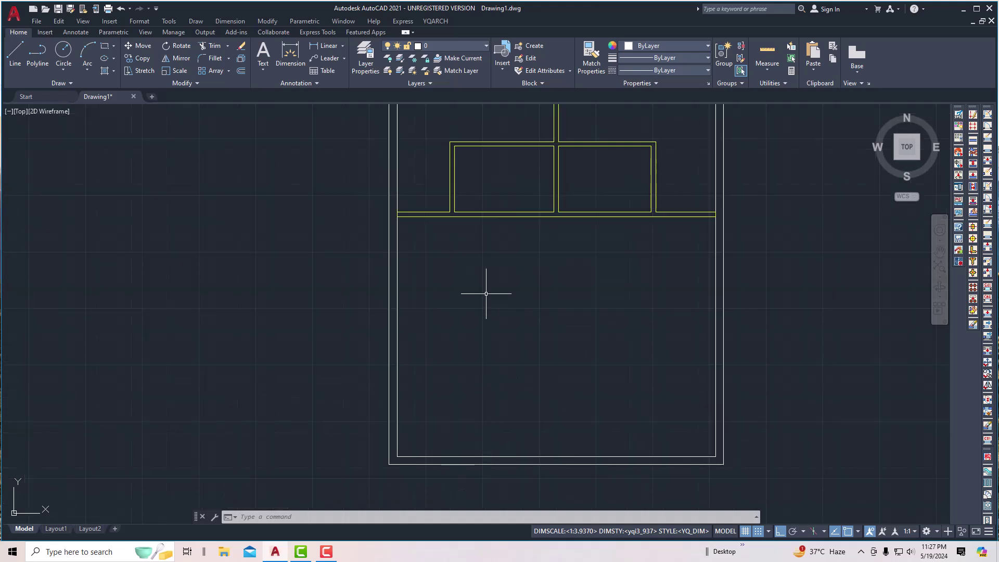
{"action": "scroll", "coordinate": [486, 294], "scroll_direction": "down", "scroll_amount": 2}
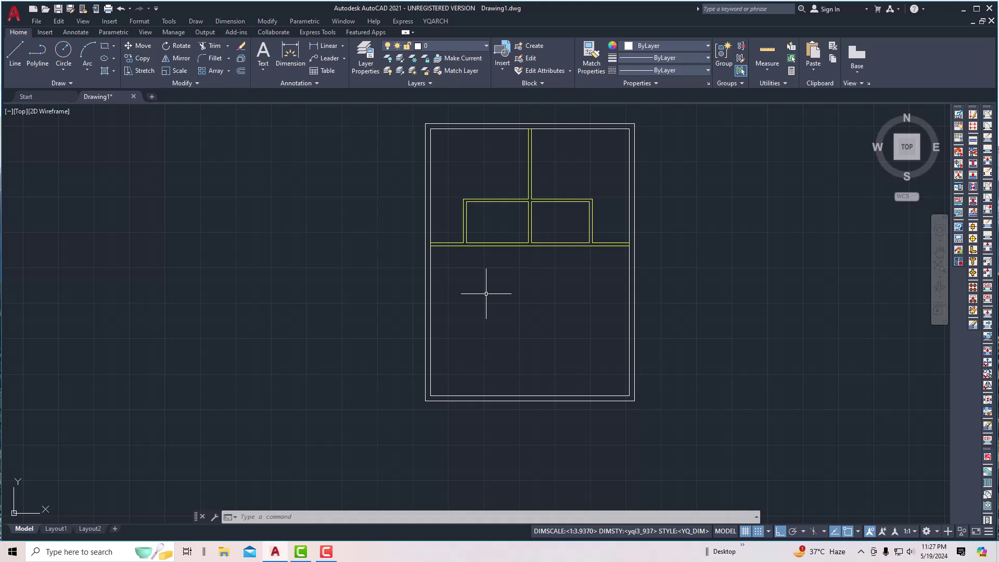
Draw a wall from the left outer wall across, then down to the bottom outer wall.
{"action": "type", "text": "qq"}
{"action": "key", "text": "Return"}
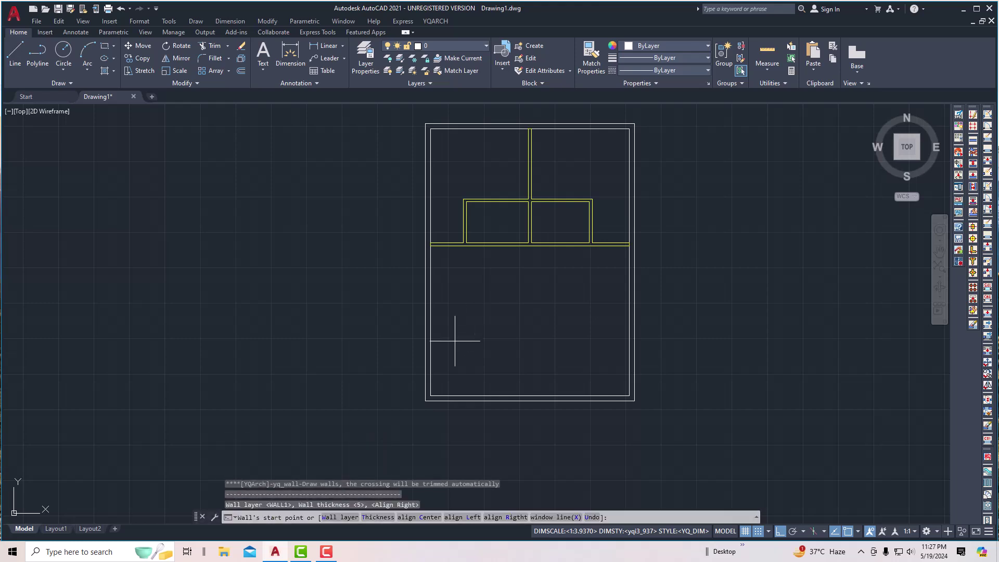
{"action": "left_click", "coordinate": [430, 320]}
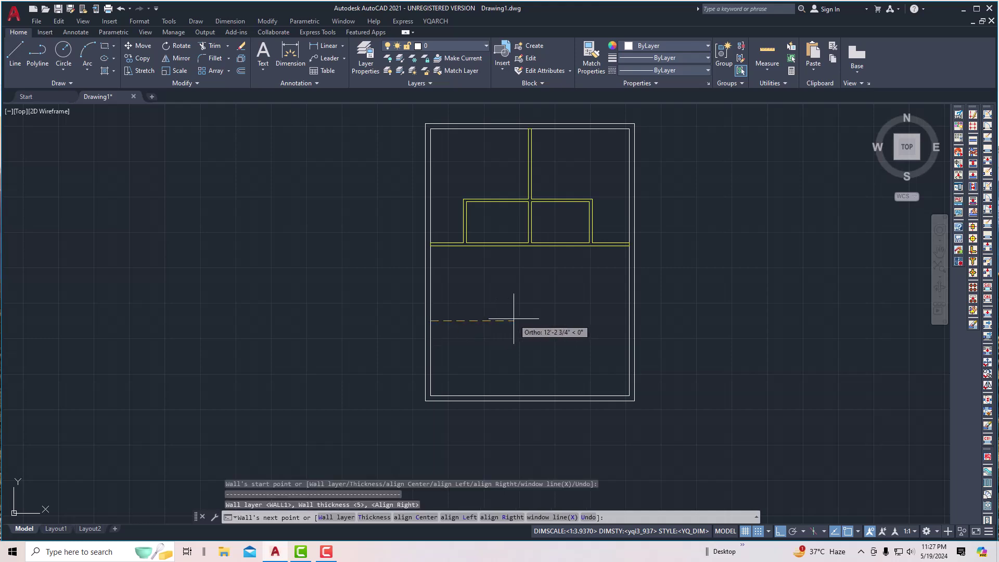
{"action": "left_click", "coordinate": [501, 319]}
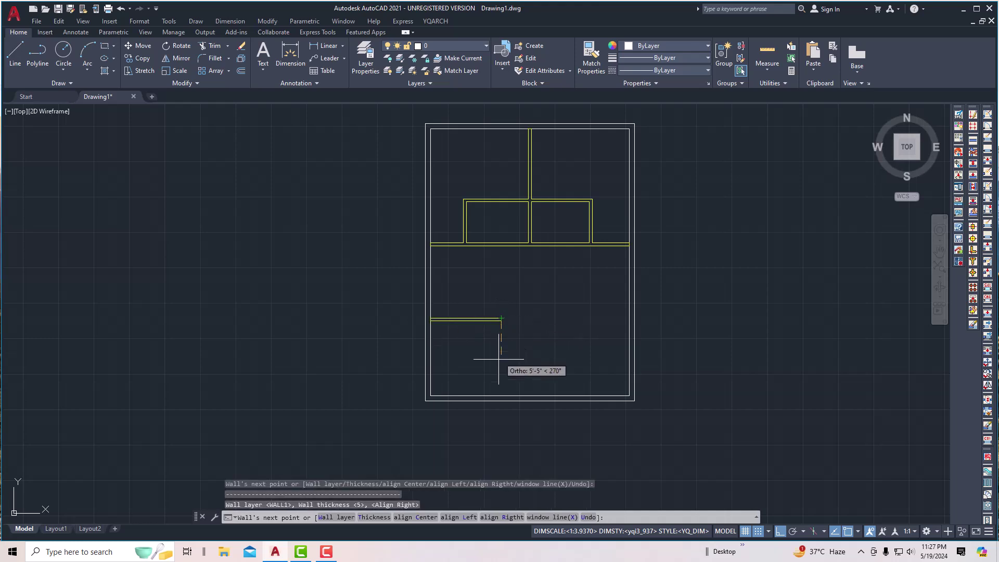
{"action": "left_click", "coordinate": [500, 395]}
{"action": "key", "text": "Escape"}
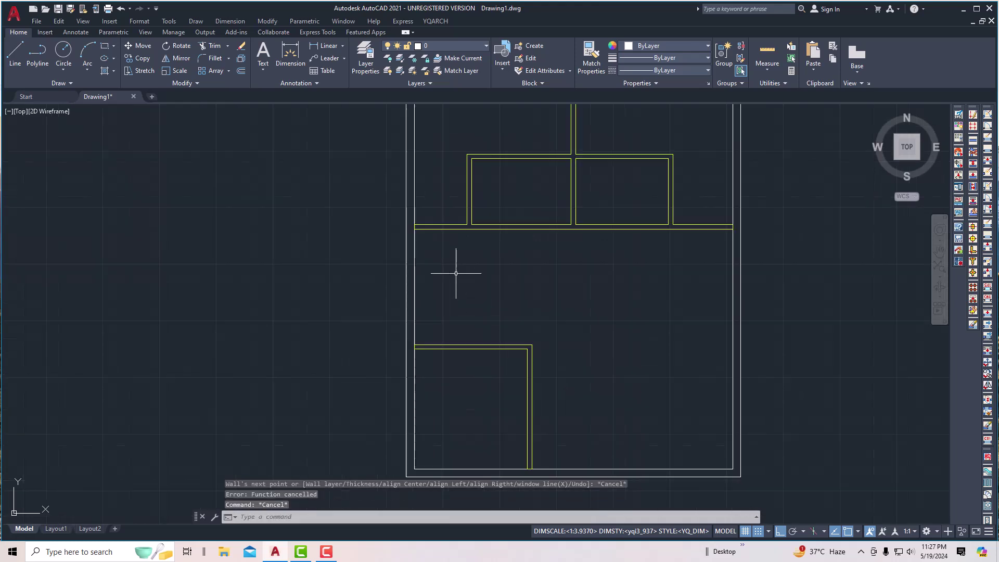
{"action": "scroll", "coordinate": [455, 271], "scroll_direction": "up", "scroll_amount": 2}
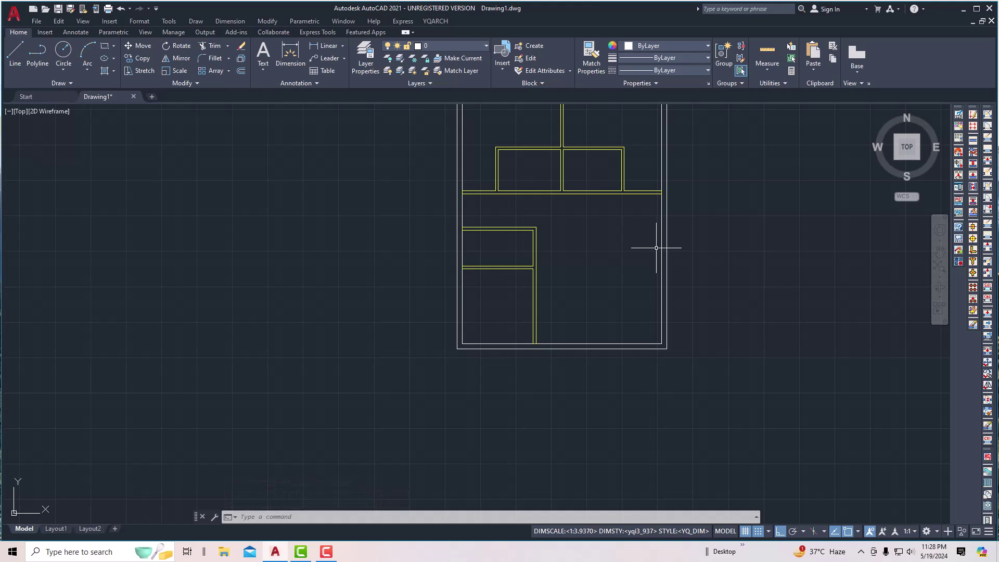
{"action": "scroll", "coordinate": [646, 215], "scroll_direction": "up", "scroll_amount": 2}
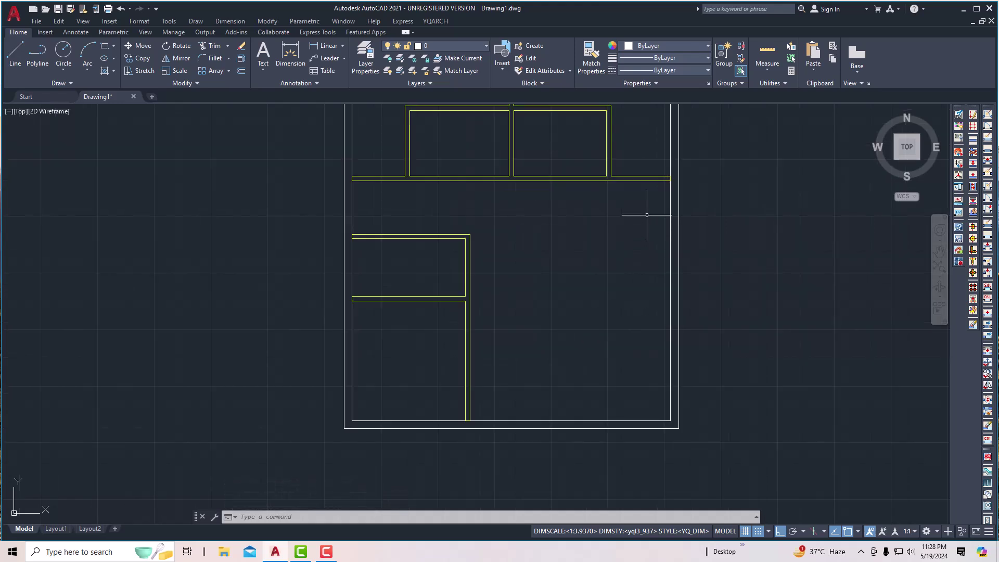
Insert the YQArch Plan of Staircase at the plan's lower right, with Ortho off.
{"action": "left_click", "coordinate": [434, 19]}
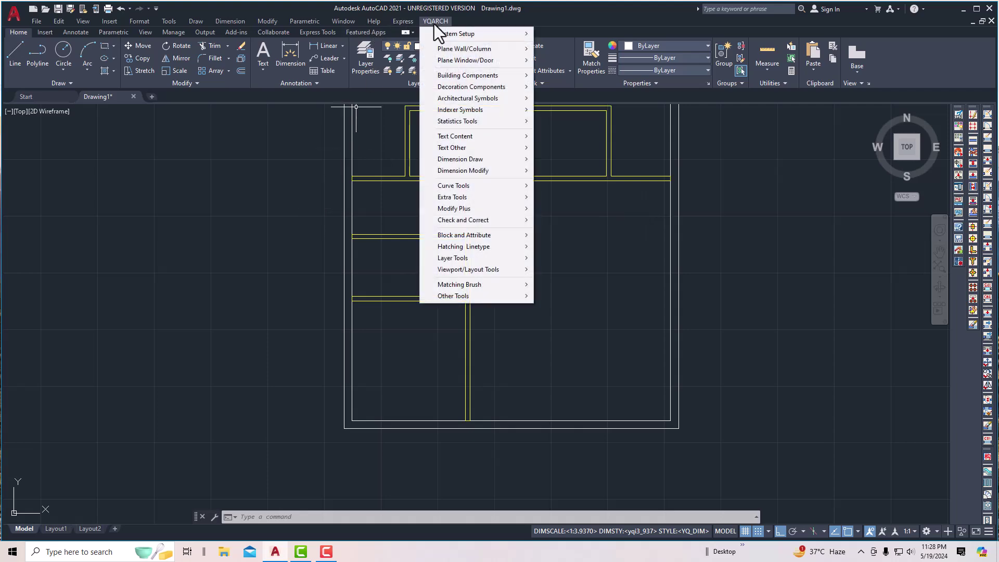
{"action": "mouse_move", "coordinate": [446, 62]}
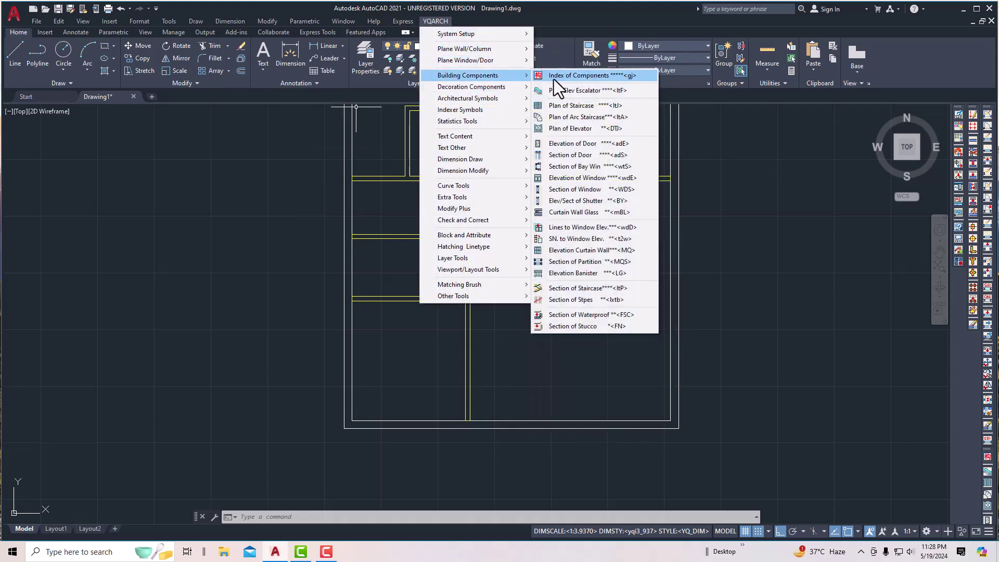
{"action": "left_click", "coordinate": [571, 105]}
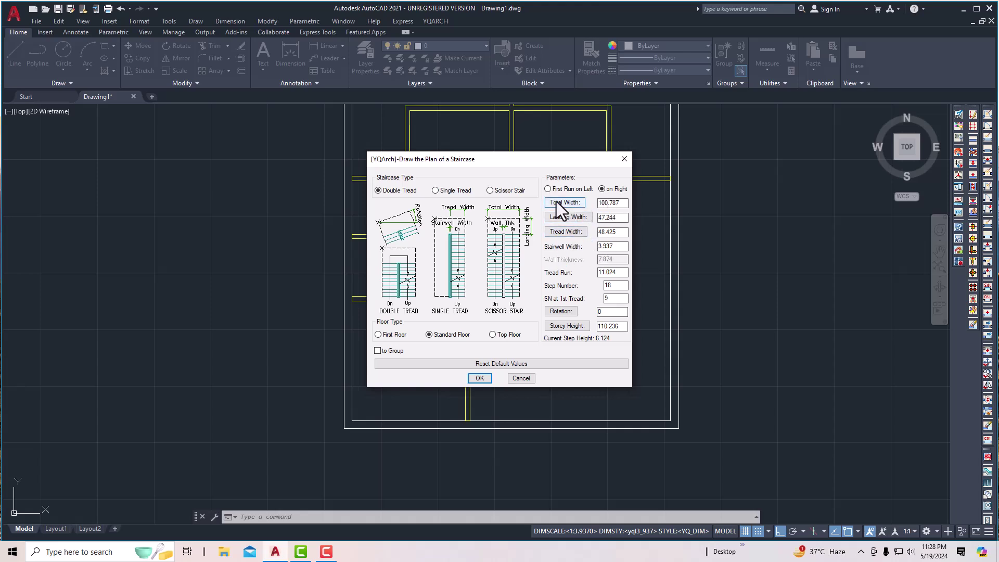
{"action": "left_click", "coordinate": [479, 378]}
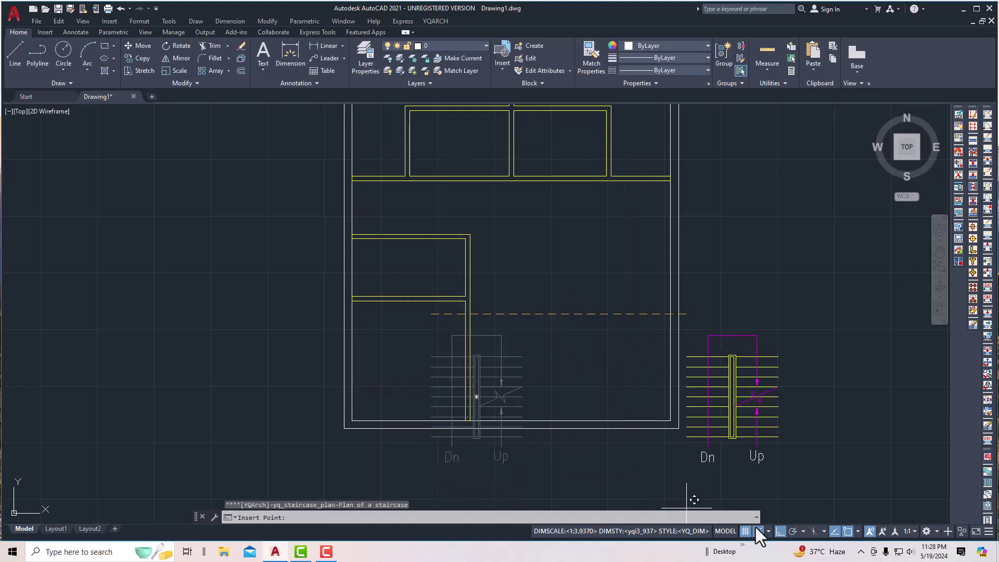
{"action": "left_click", "coordinate": [779, 531]}
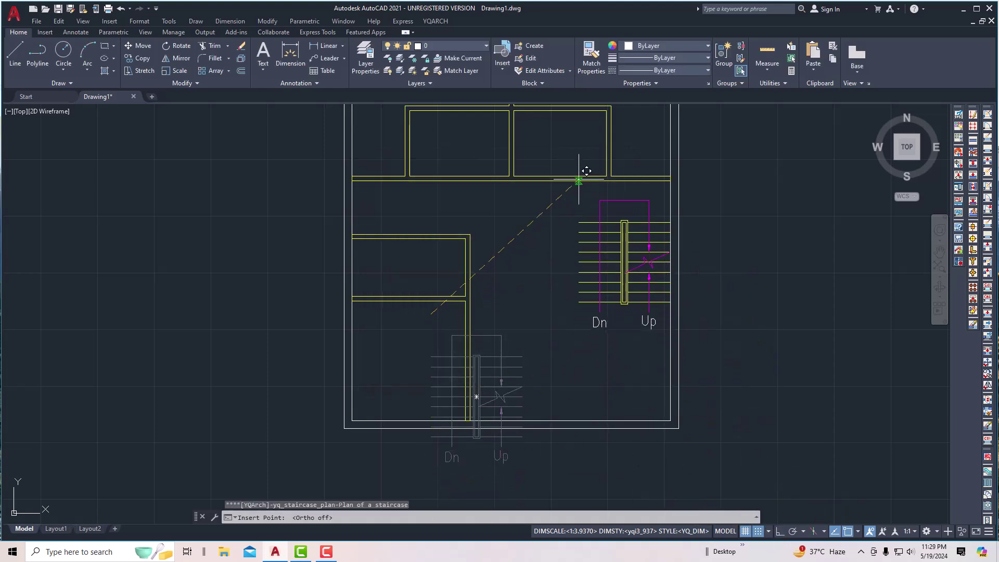
{"action": "scroll", "coordinate": [584, 172], "scroll_direction": "up", "scroll_amount": 2}
{"action": "scroll", "coordinate": [584, 174], "scroll_direction": "down", "scroll_amount": 2}
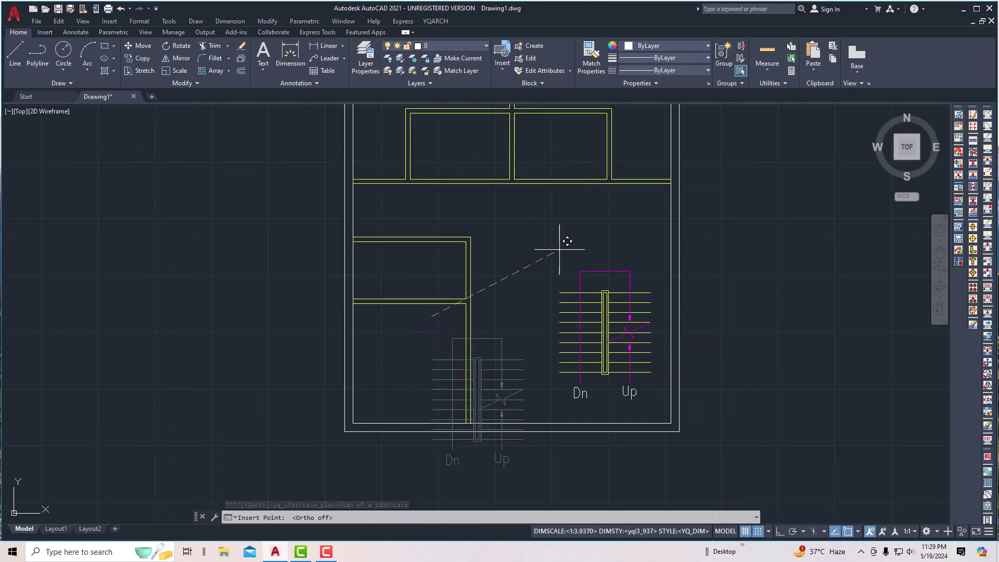
{"action": "left_click", "coordinate": [619, 424]}
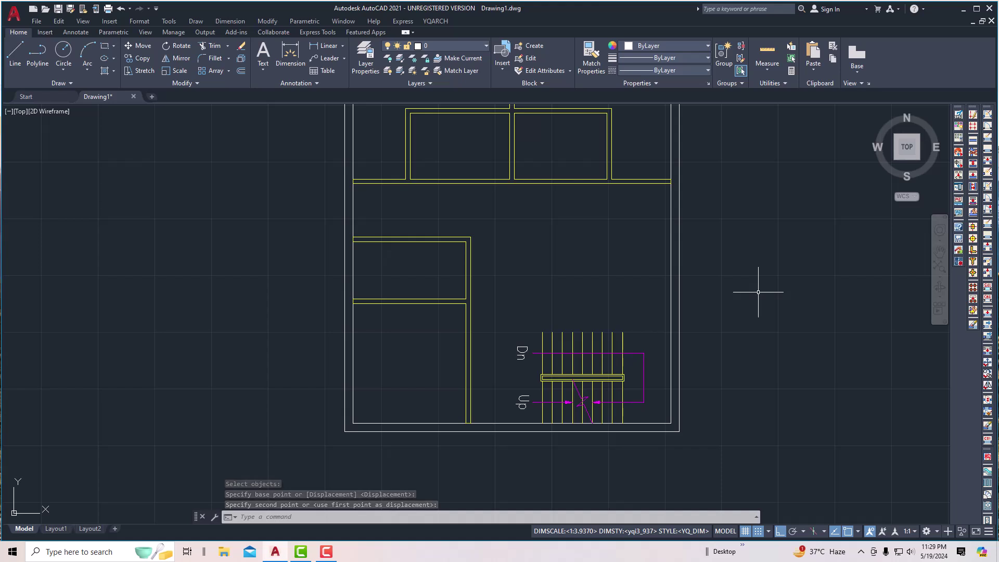
Begin a right-aligned wall at the staircase corner, then cancel it and zoom out.
{"action": "type", "text": "qq"}
{"action": "key", "text": "space"}
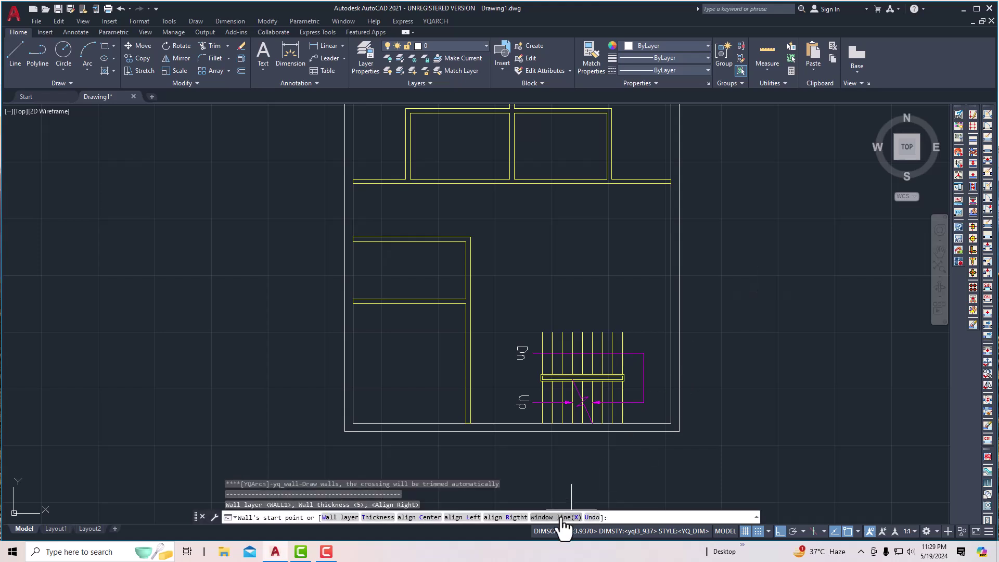
{"action": "left_click", "coordinate": [505, 517]}
{"action": "left_click", "coordinate": [542, 332]}
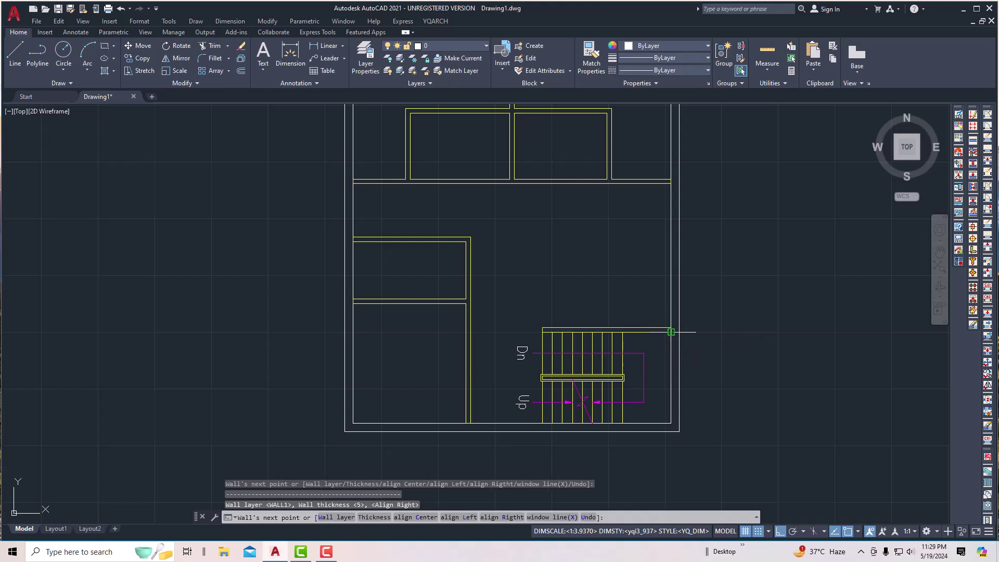
{"action": "key", "text": "Escape"}
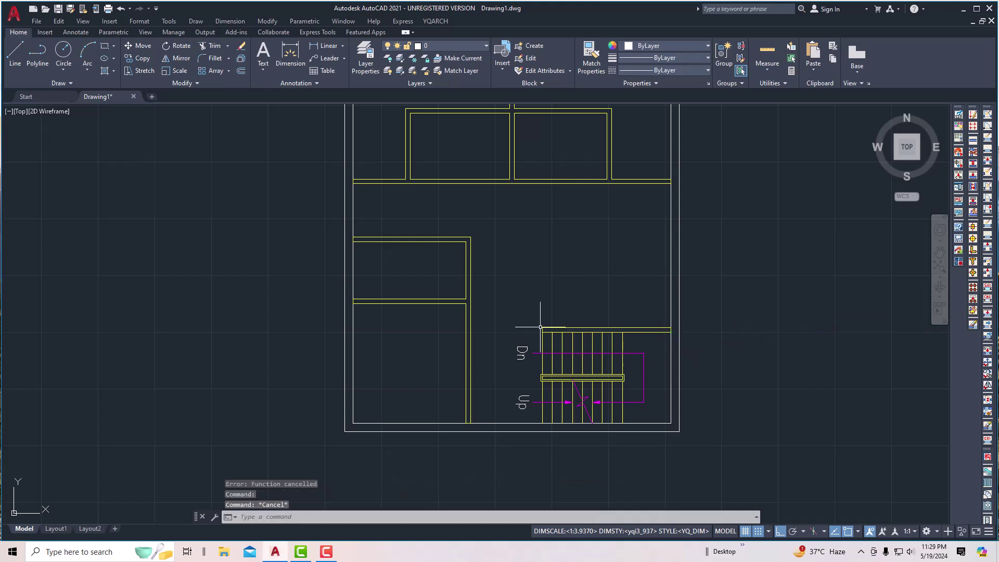
{"action": "scroll", "coordinate": [540, 327], "scroll_direction": "down", "scroll_amount": 2}
{"action": "scroll", "coordinate": [575, 281], "scroll_direction": "up", "scroll_amount": 2}
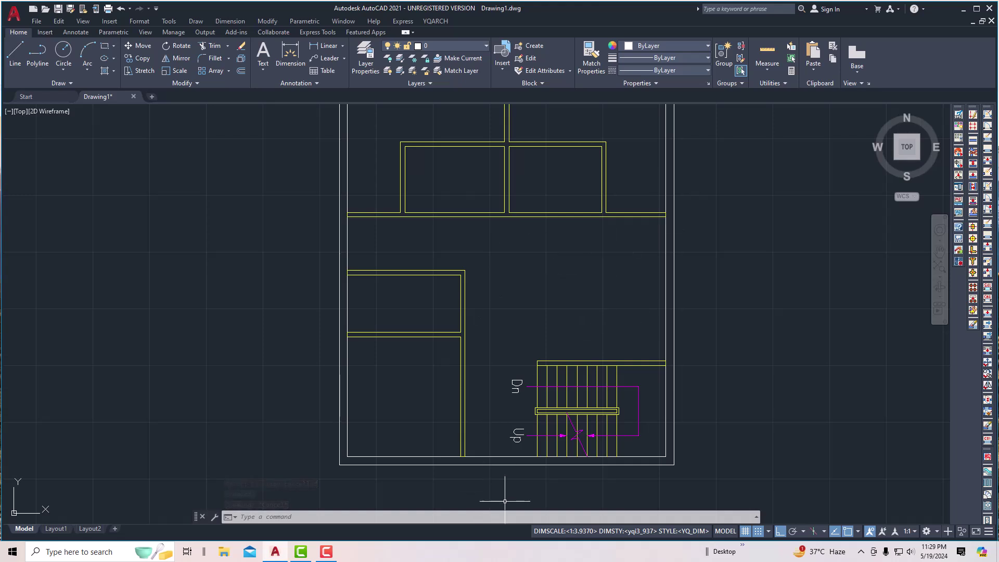
{"action": "scroll", "coordinate": [496, 281], "scroll_direction": "down", "scroll_amount": 2}
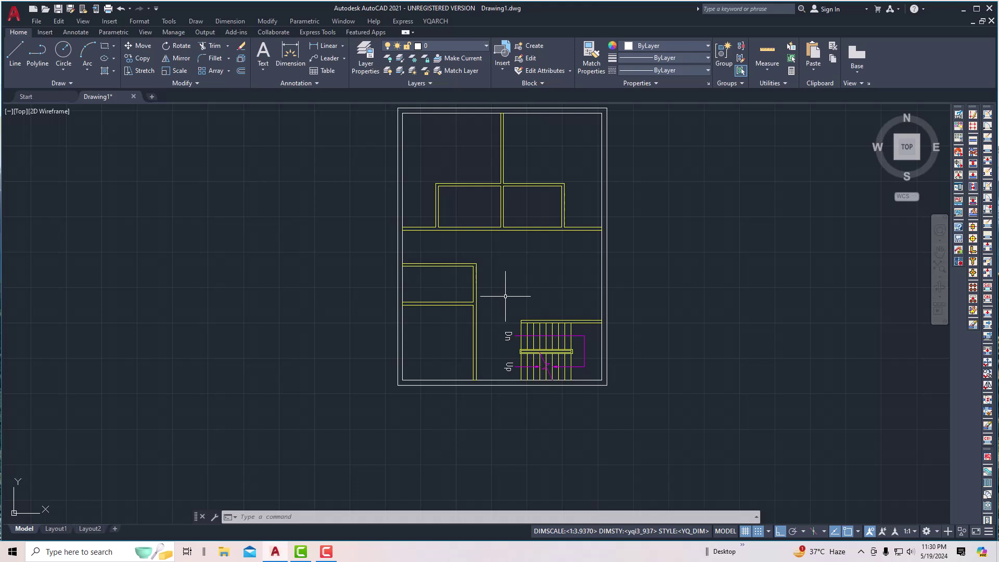
Start the YQArch door-hole command with style R14:DR_D01 and hole width 36.
{"action": "type", "text": "yq"}
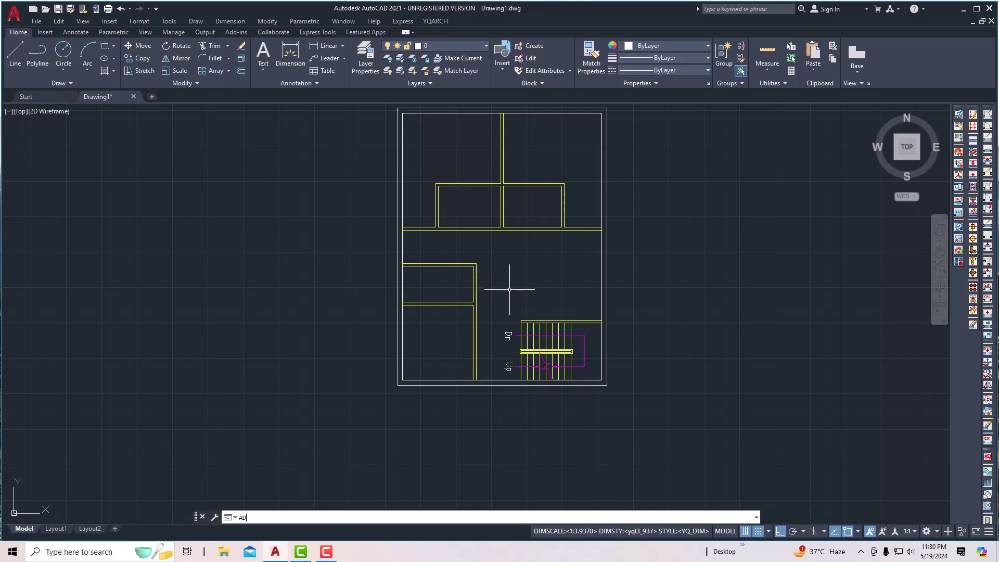
{"action": "key", "text": "Return"}
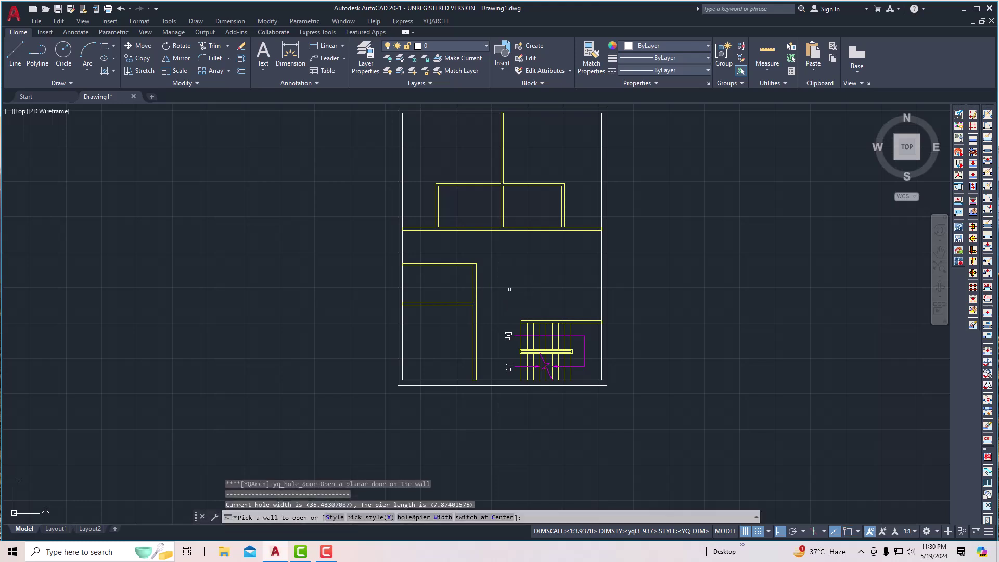
{"action": "left_click", "coordinate": [335, 517]}
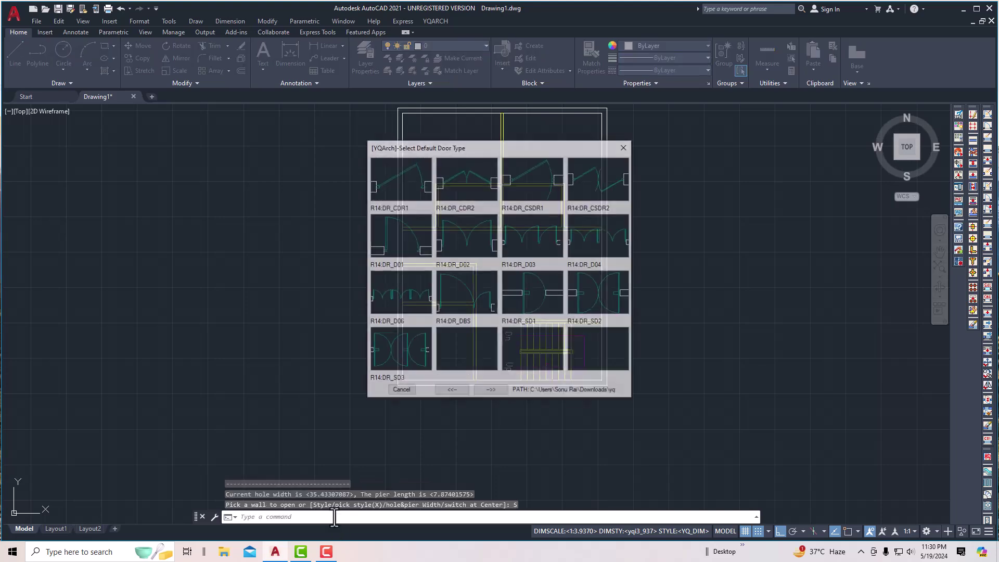
{"action": "double_click", "coordinate": [393, 233]}
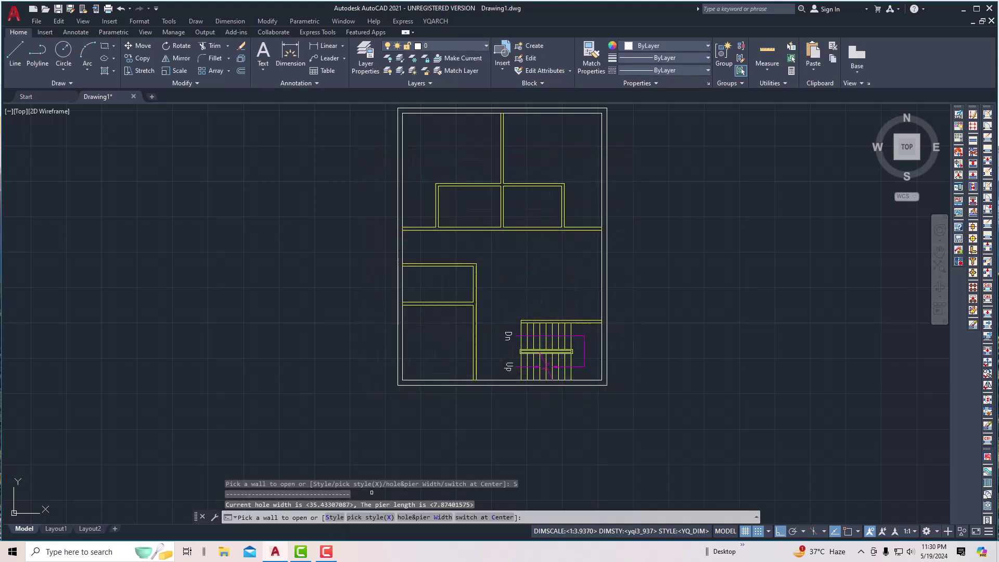
{"action": "left_click", "coordinate": [414, 518]}
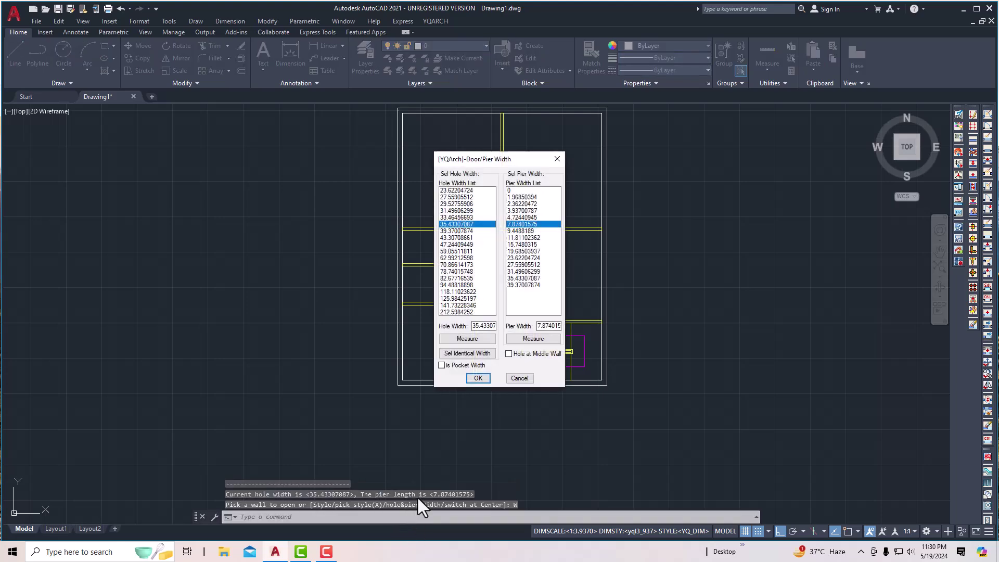
{"action": "double_click", "coordinate": [472, 327]}
{"action": "type", "text": "36"}
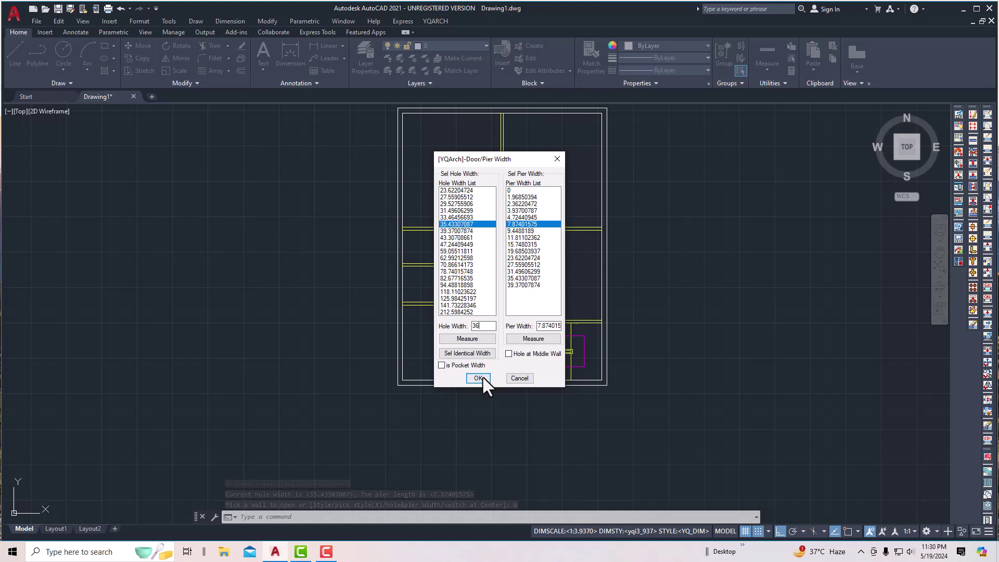
{"action": "left_click", "coordinate": [482, 376]}
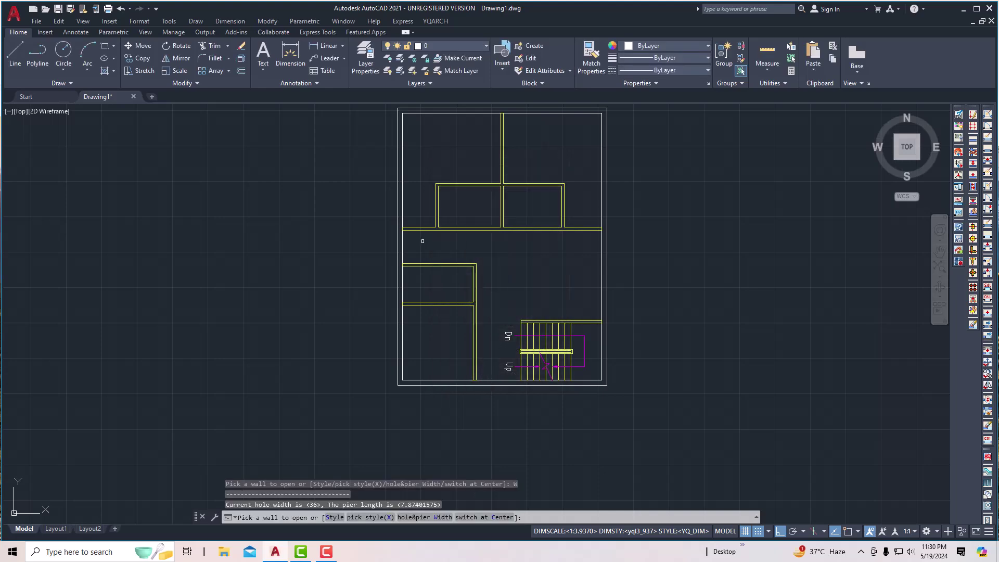
Place doors at both ends of the cross wall and in the left rooms' vertical wall.
{"action": "scroll", "coordinate": [423, 240], "scroll_direction": "up", "scroll_amount": 2}
{"action": "left_click", "coordinate": [406, 222]}
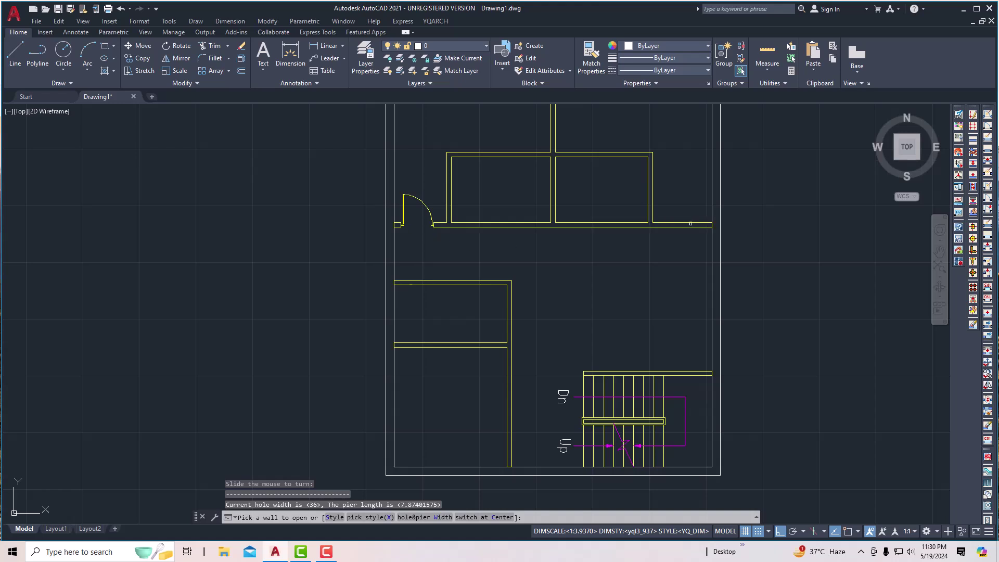
{"action": "left_click", "coordinate": [693, 221]}
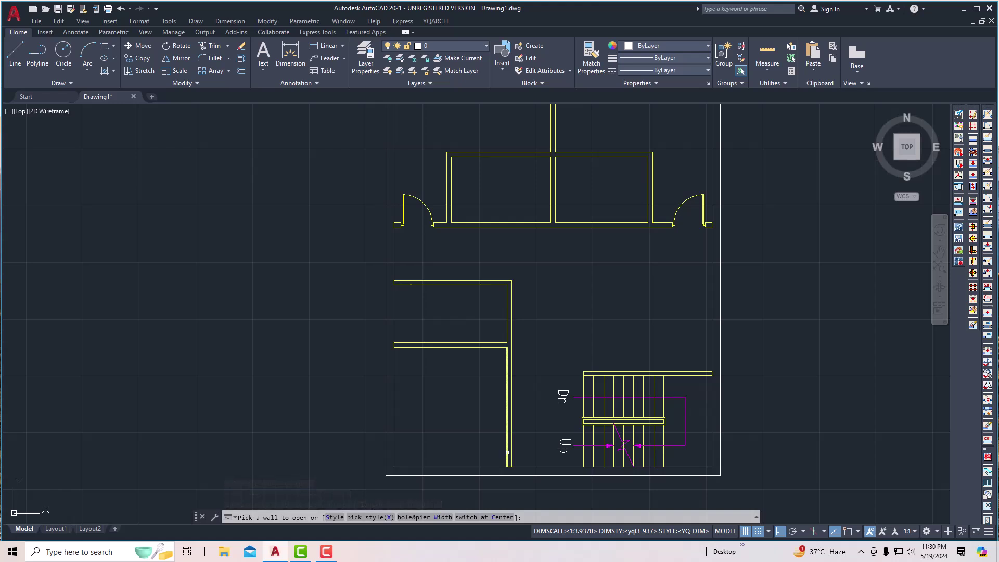
{"action": "left_click", "coordinate": [508, 448]}
{"action": "scroll", "coordinate": [467, 255], "scroll_direction": "down", "scroll_amount": 2}
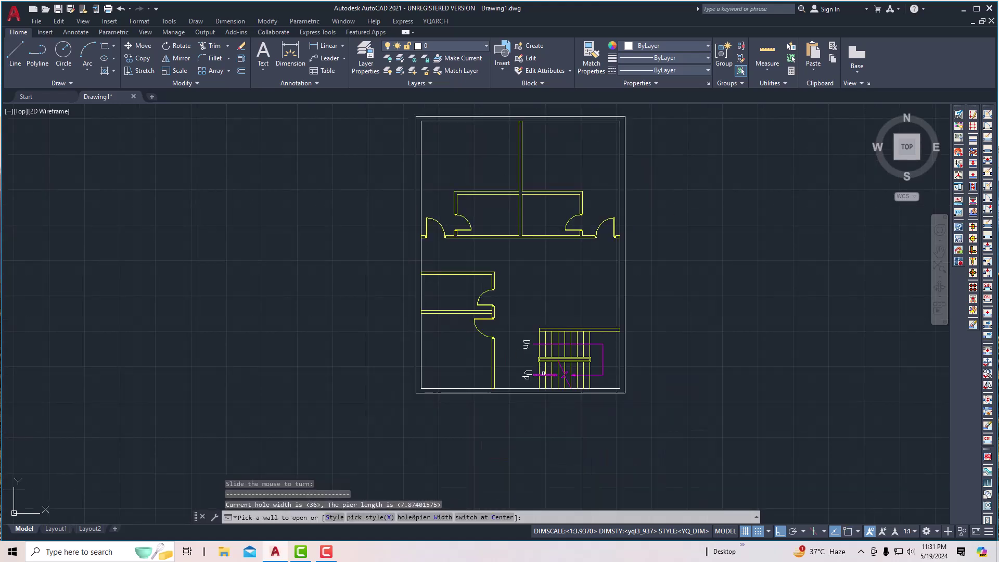
End the door command and start window openings with the R14:WD_00_X1 style.
{"action": "key", "text": "Escape"}
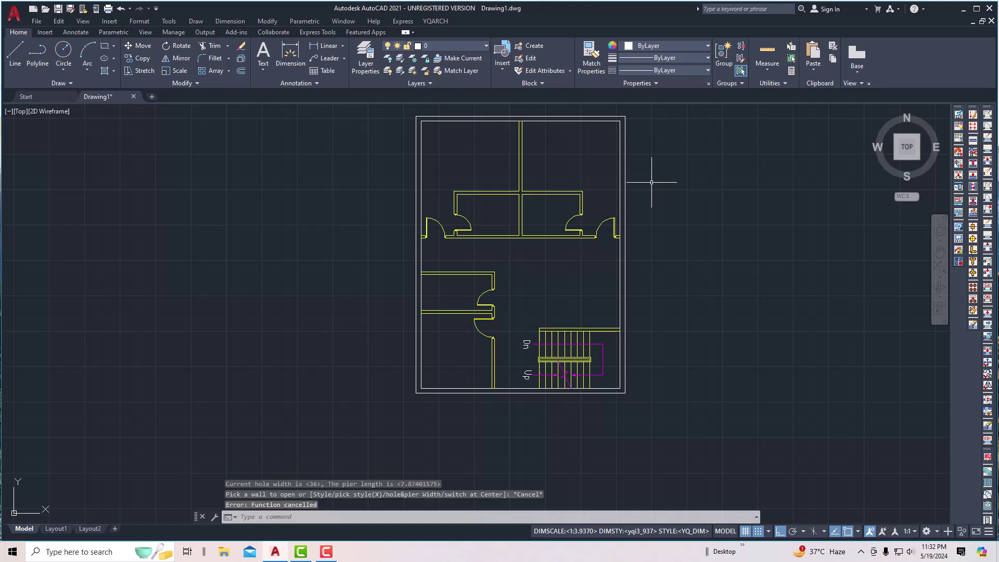
{"action": "type", "text": "hw"}
{"action": "key", "text": "Return"}
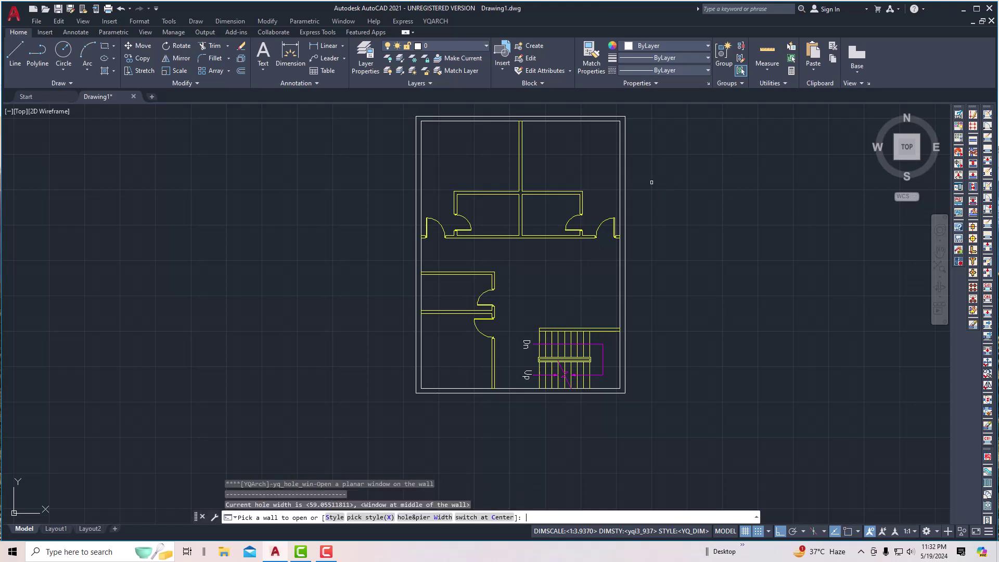
{"action": "left_click", "coordinate": [336, 517]}
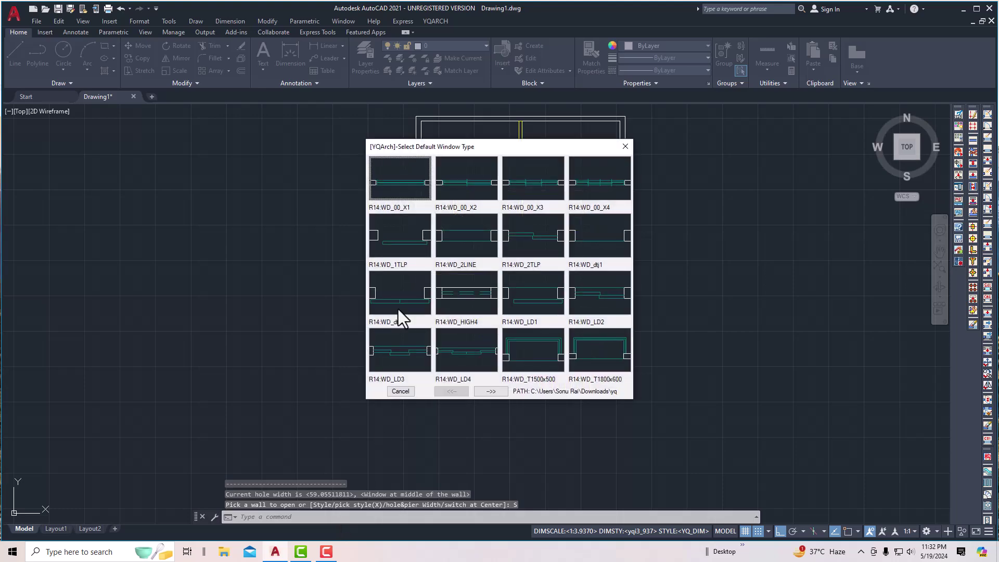
{"action": "left_click", "coordinate": [406, 179]}
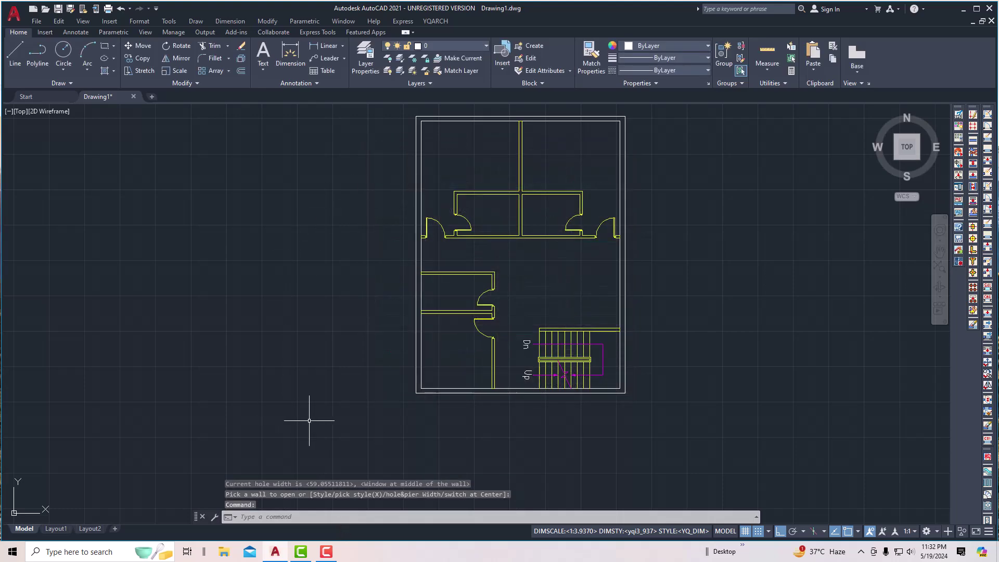
Rerun AW with style R14:WD_00_X1 and set the hole width to 60.
{"action": "type", "text": "A"}
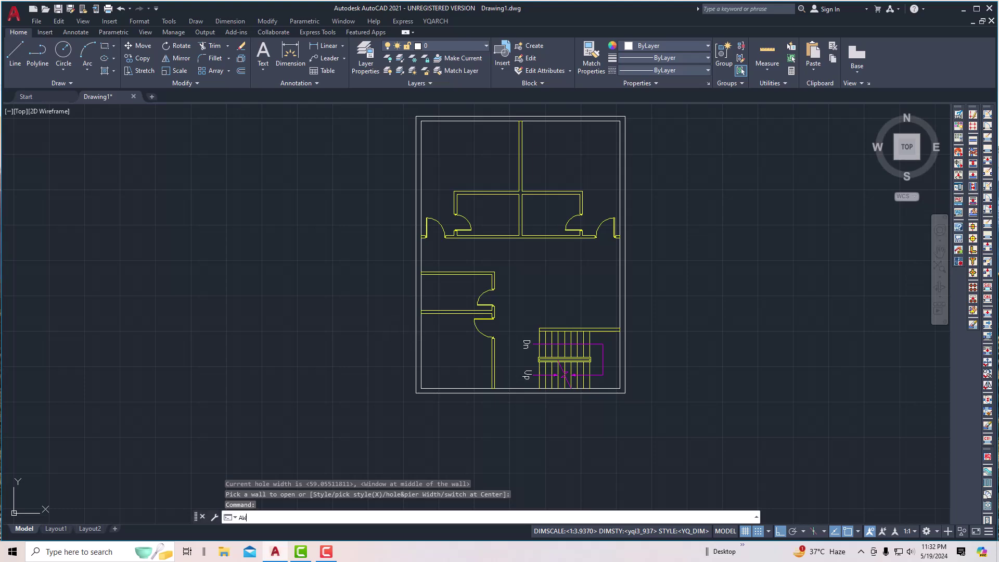
{"action": "type", "text": "W"}
{"action": "key", "text": "Return"}
{"action": "left_click", "coordinate": [336, 517]}
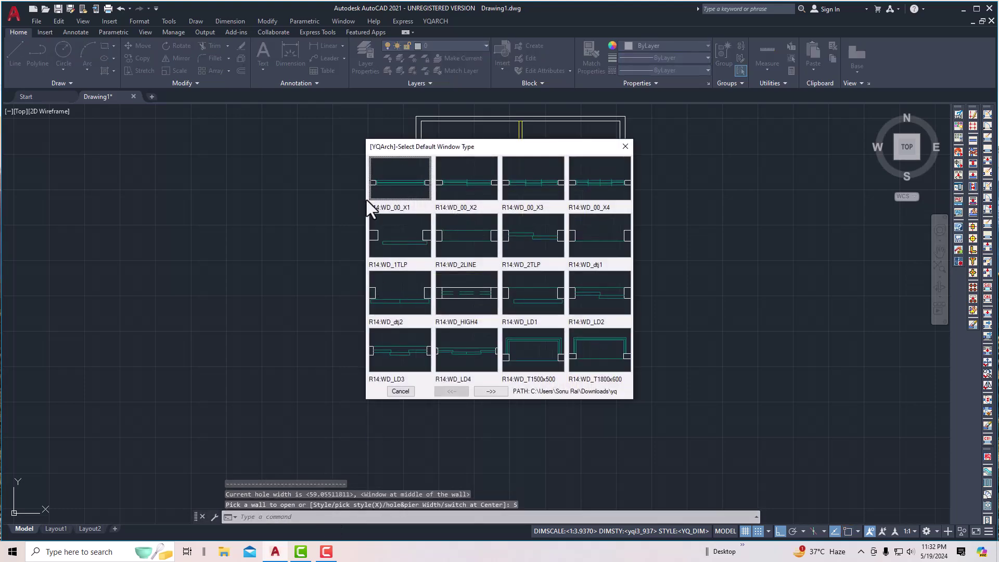
{"action": "left_click", "coordinate": [383, 171]}
{"action": "left_click", "coordinate": [407, 515]}
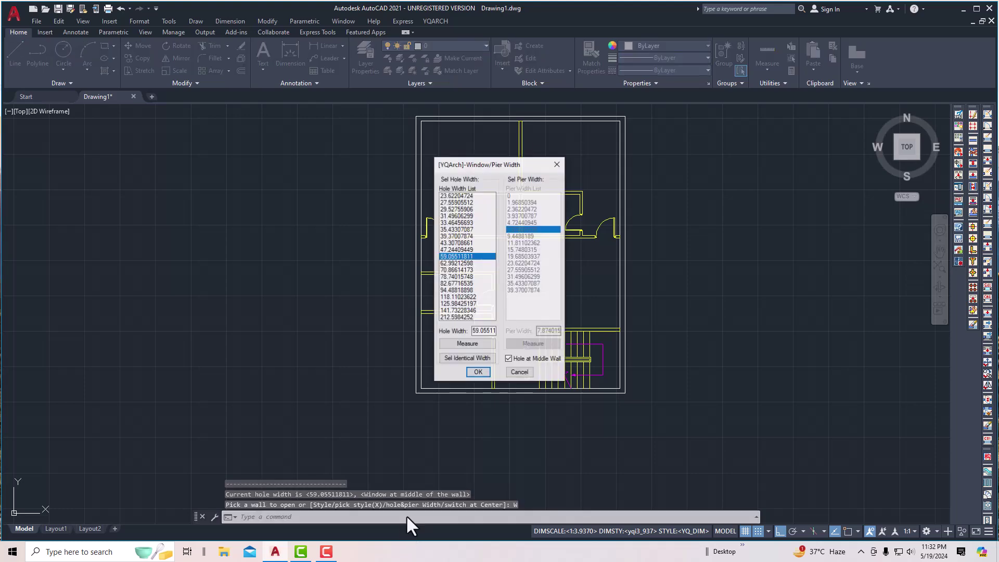
{"action": "double_click", "coordinate": [471, 331]}
{"action": "type", "text": "60"}
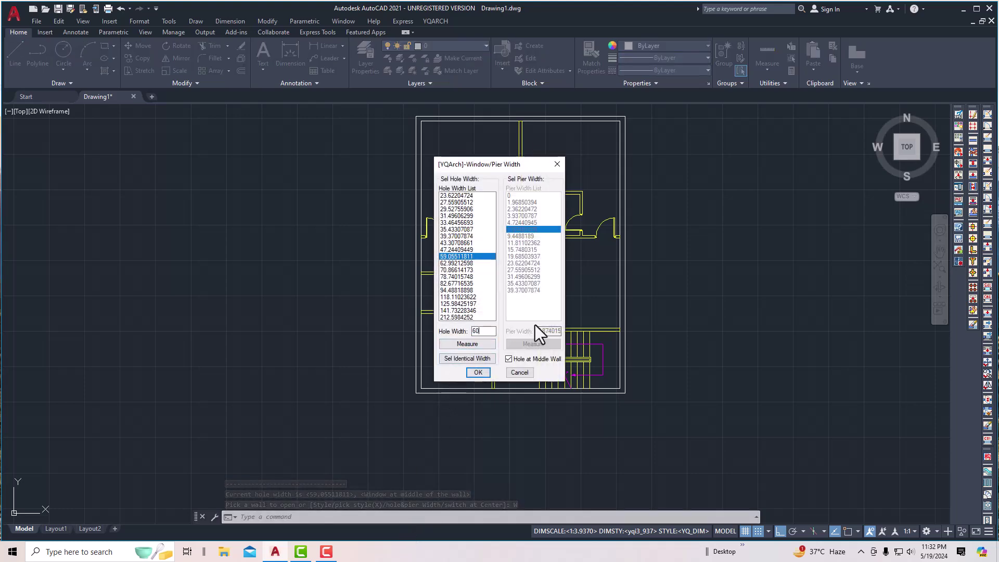
{"action": "left_click", "coordinate": [478, 373]}
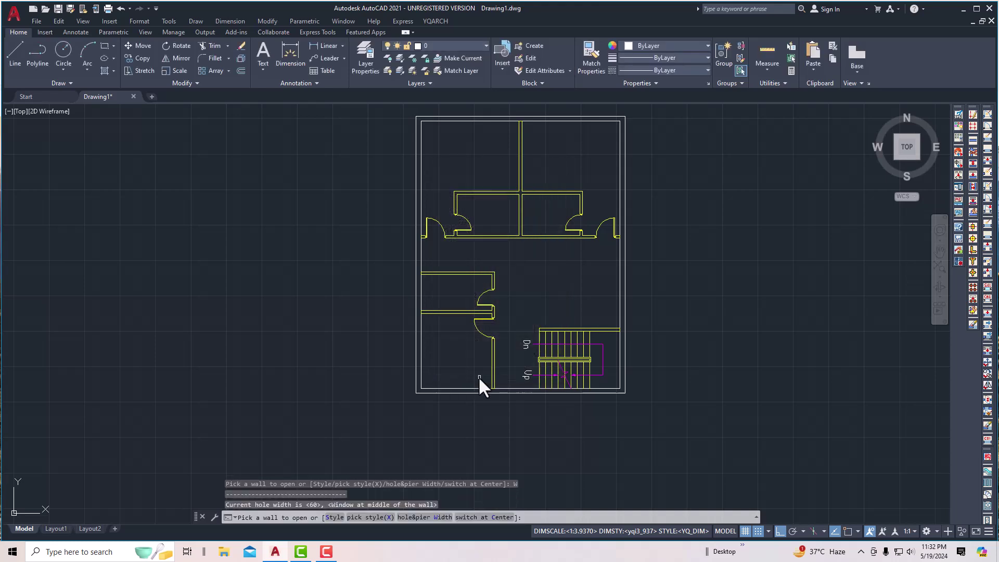
Place windows low and high on the left wall, left and right on the top wall, and high and lower on the right wall.
{"action": "left_click", "coordinate": [421, 361]}
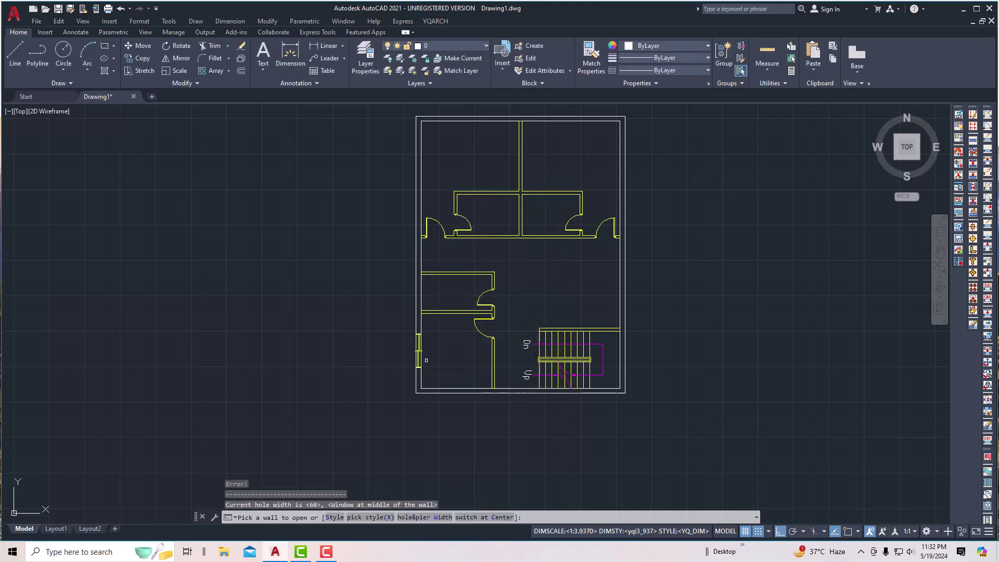
{"action": "left_click", "coordinate": [421, 179]}
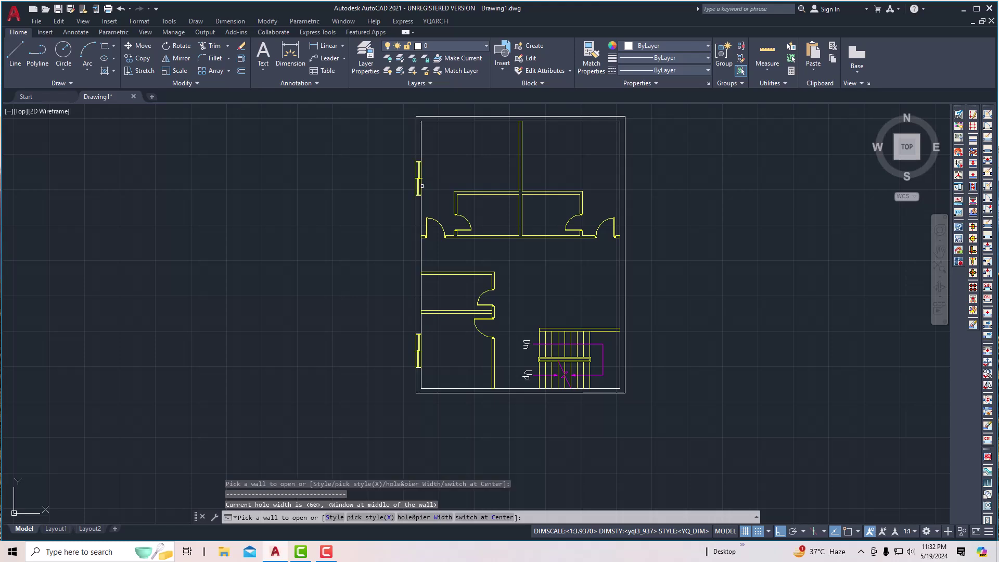
{"action": "left_click", "coordinate": [467, 121]}
{"action": "left_click", "coordinate": [571, 121]}
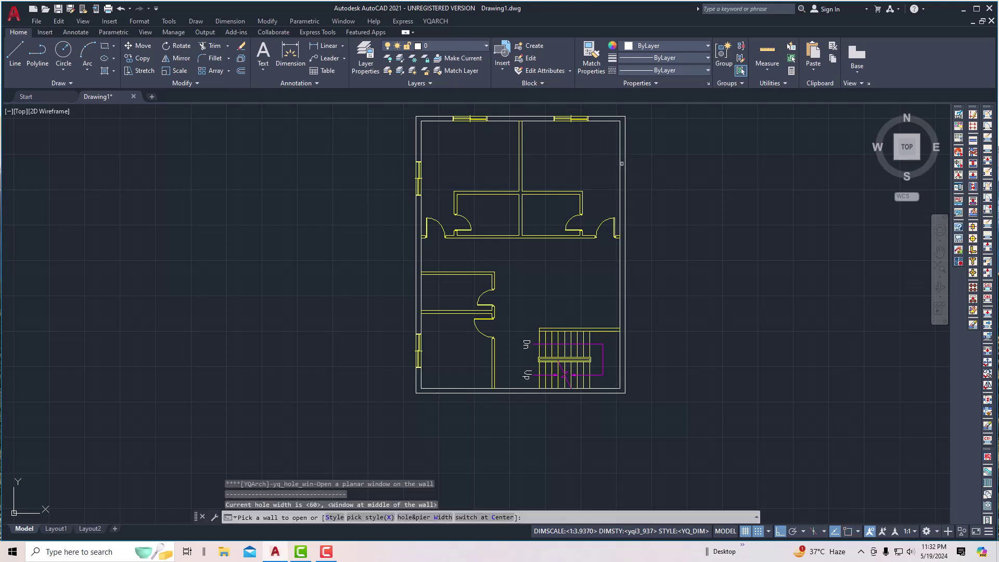
{"action": "left_click", "coordinate": [622, 179]}
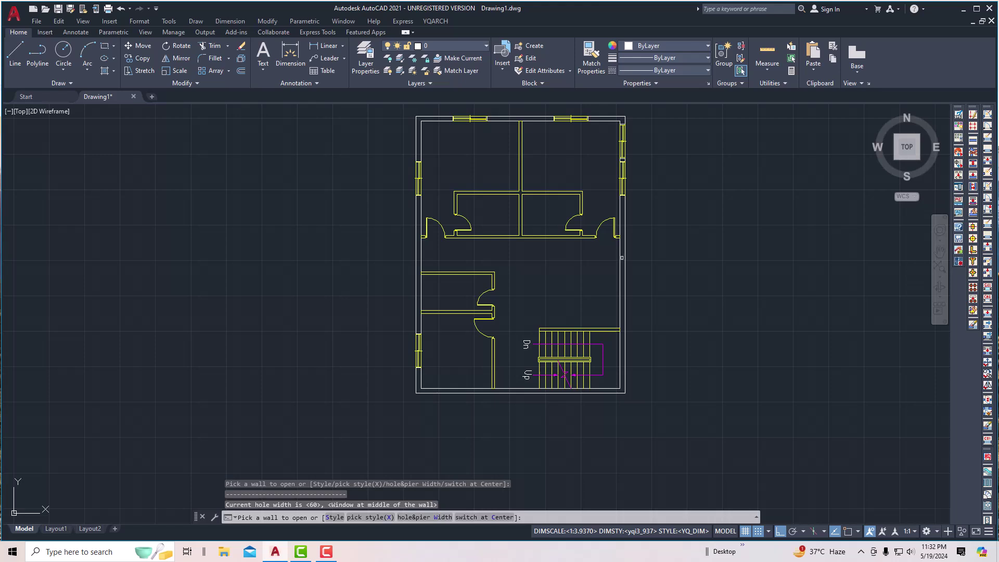
{"action": "left_click", "coordinate": [620, 283]}
End the window command and zoom out and back in to review the plan.
{"action": "key", "text": "Escape"}
{"action": "scroll", "coordinate": [574, 321], "scroll_direction": "down", "scroll_amount": 2}
{"action": "key", "text": "Escape"}
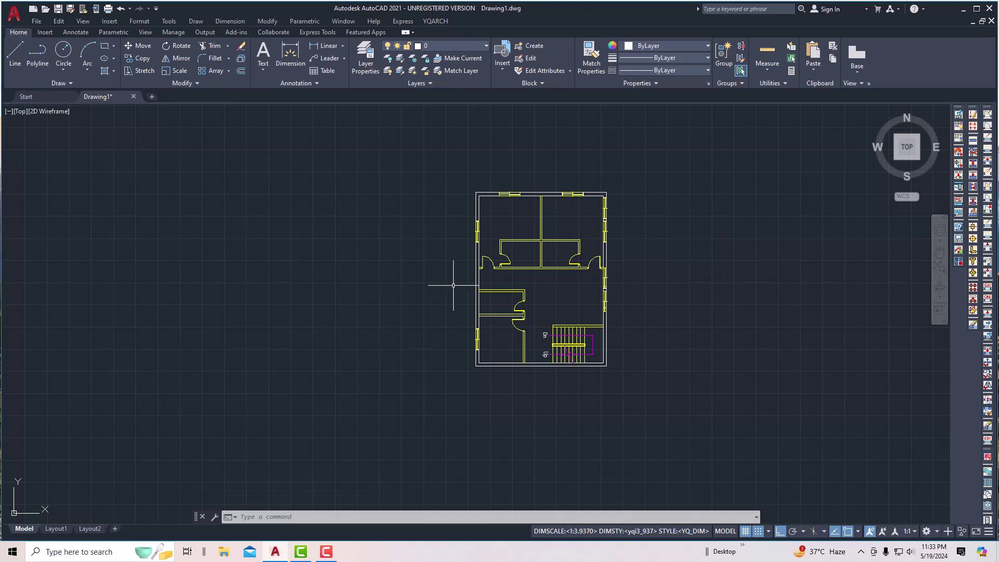
{"action": "scroll", "coordinate": [458, 284], "scroll_direction": "up", "scroll_amount": 4}
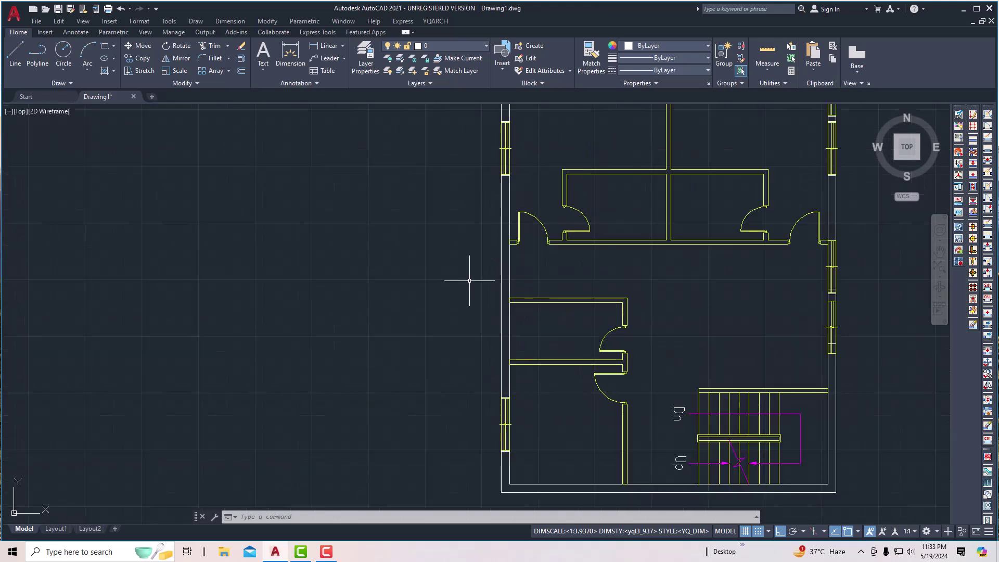
{"action": "scroll", "coordinate": [530, 262], "scroll_direction": "down", "scroll_amount": 2}
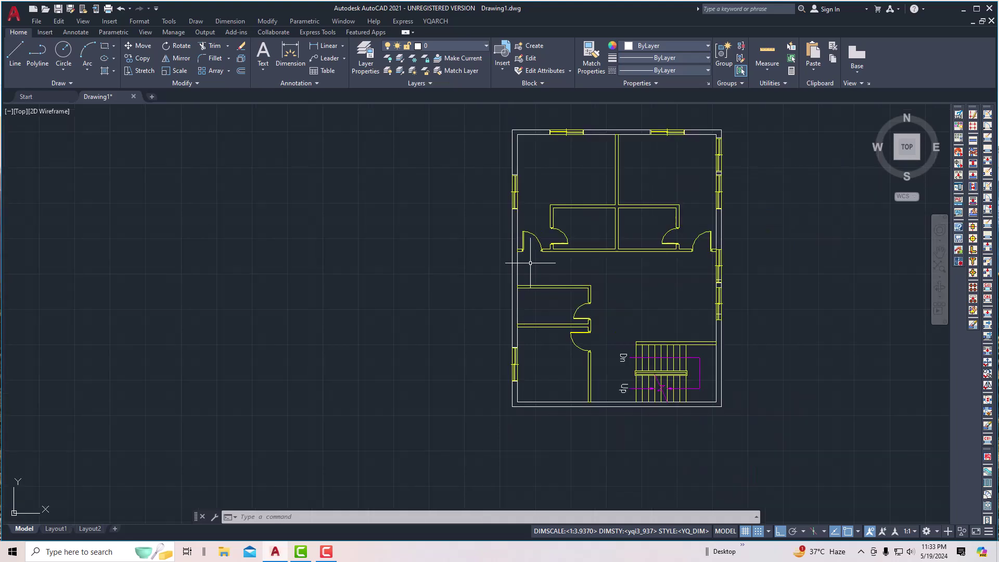
Apply the Kitchen layout from Arrange Furniture to the lower-left room: cooker, sink, ice box and tiling.
{"action": "left_click", "coordinate": [434, 19]}
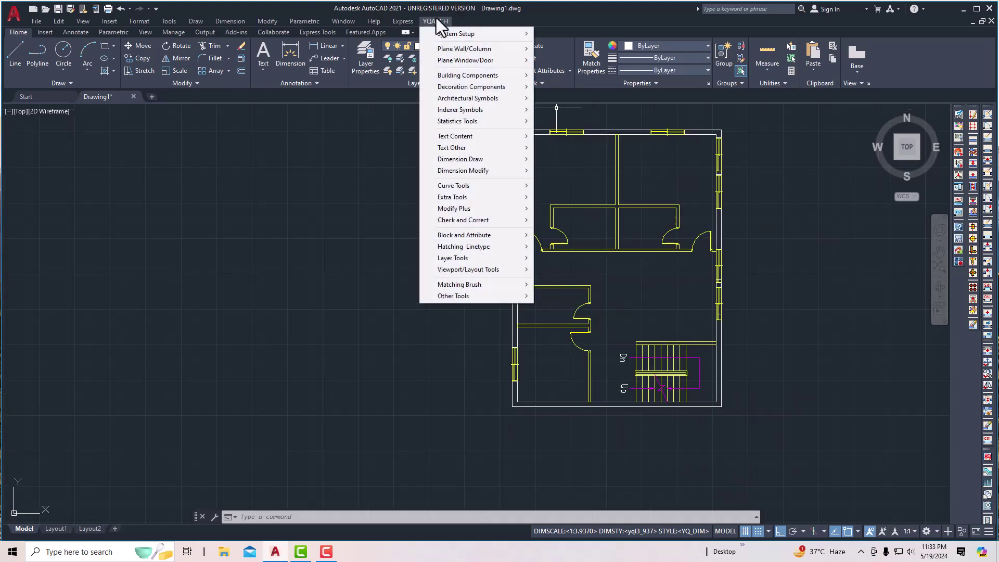
{"action": "mouse_move", "coordinate": [451, 86]}
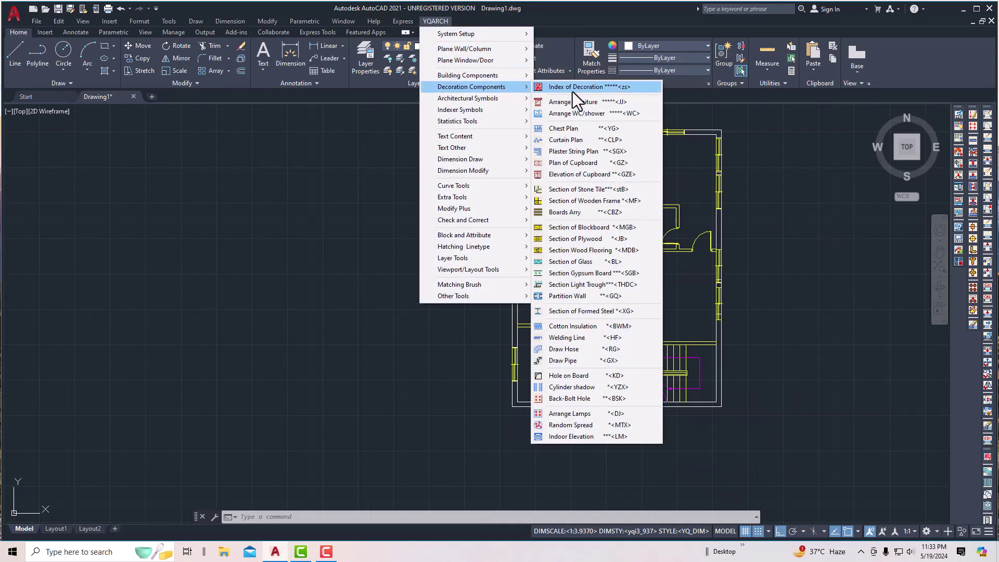
{"action": "left_click", "coordinate": [574, 102]}
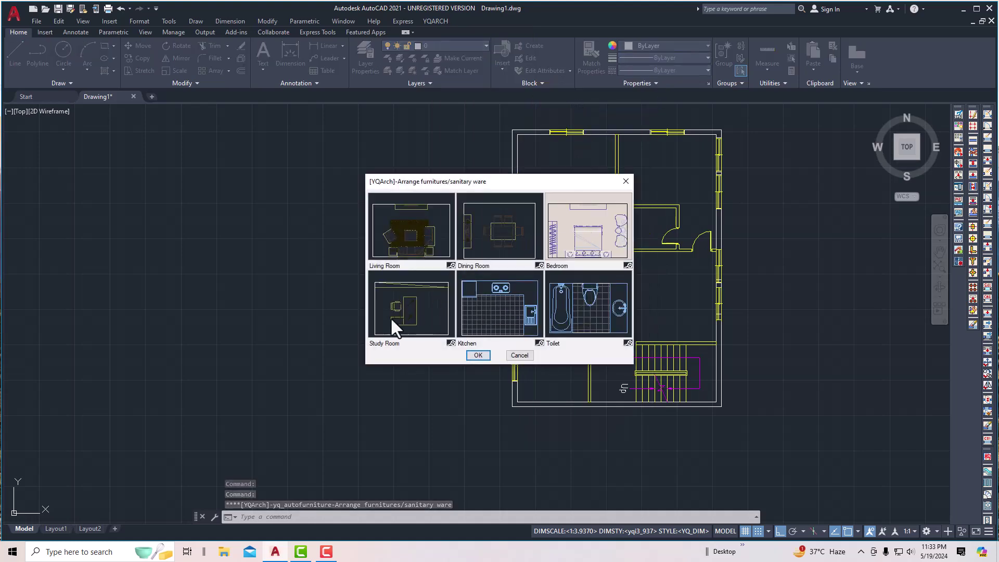
{"action": "left_click", "coordinate": [511, 323]}
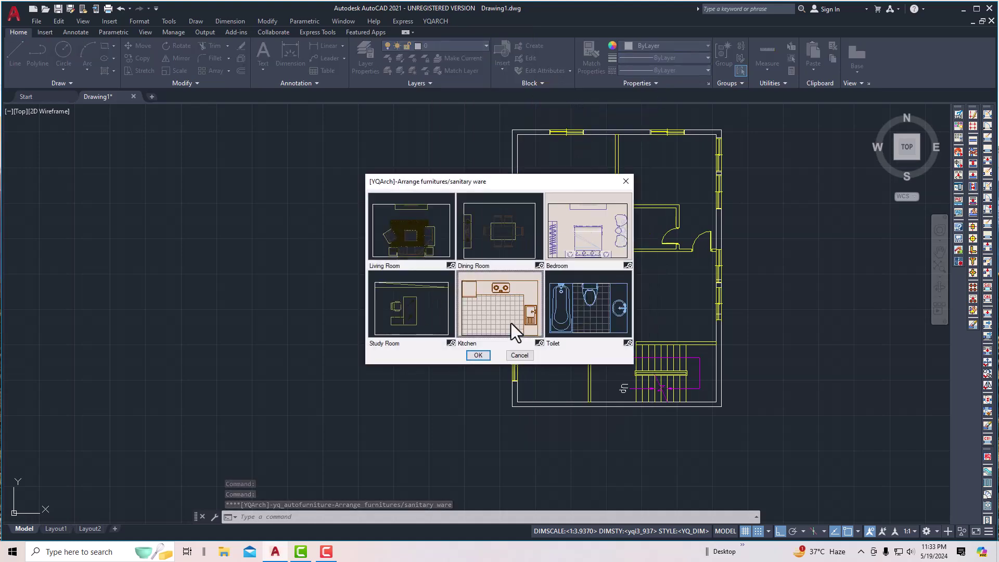
{"action": "left_click", "coordinate": [479, 355]}
{"action": "left_click", "coordinate": [587, 402]}
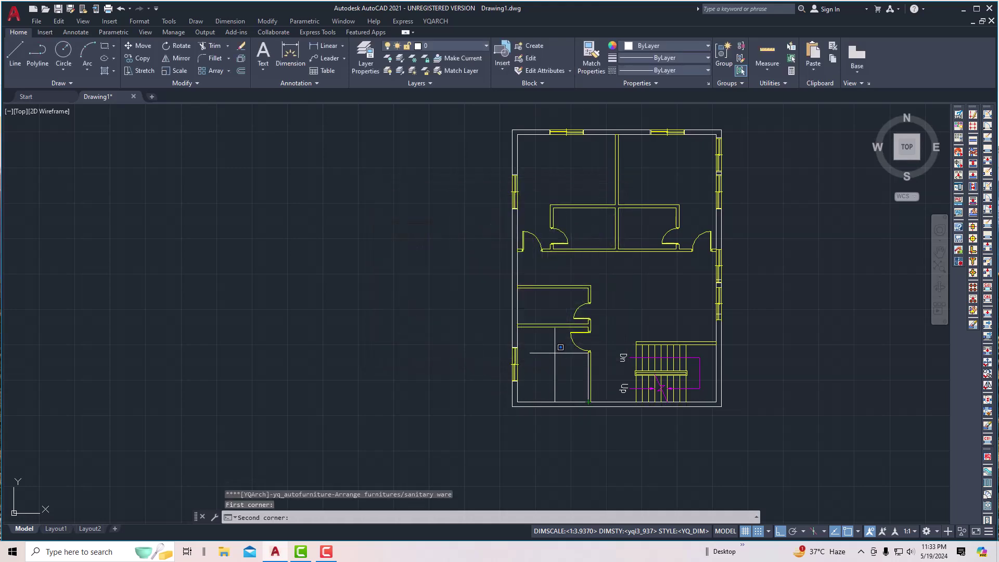
{"action": "left_click", "coordinate": [517, 326]}
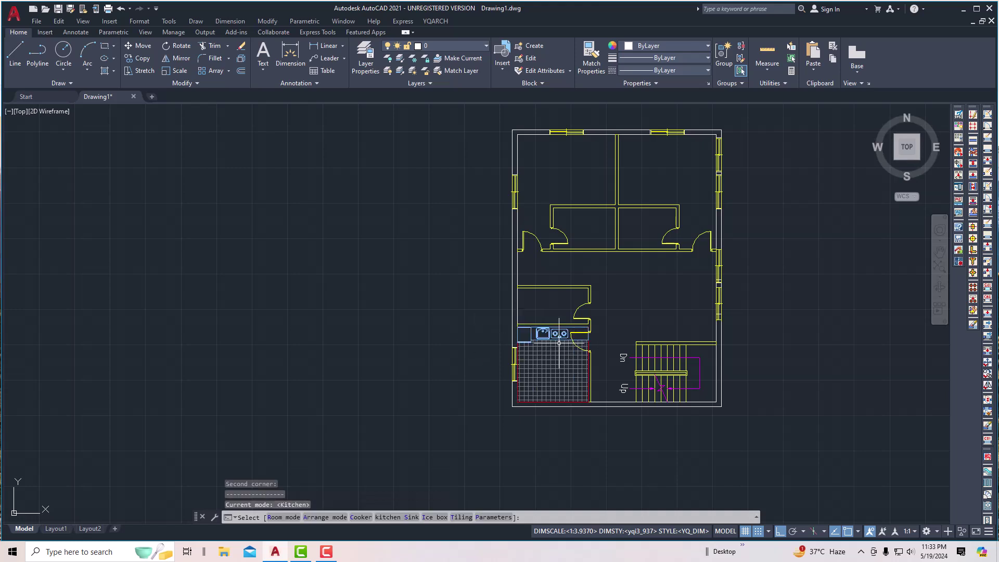
{"action": "scroll", "coordinate": [553, 341], "scroll_direction": "up", "scroll_amount": 2}
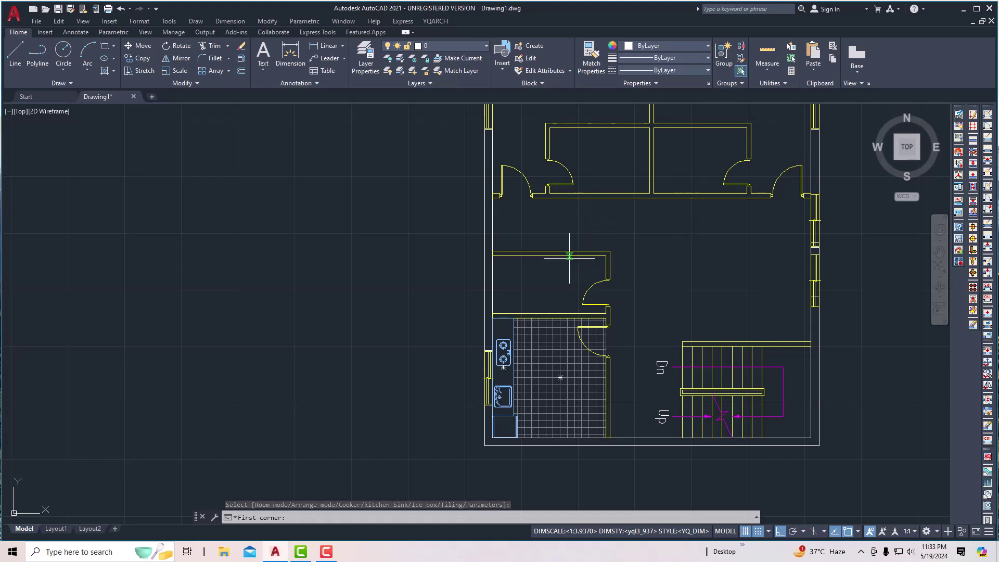
Apply the Toilet layout from Arrange Furniture to the small room above the kitchen.
{"action": "left_click", "coordinate": [435, 21]}
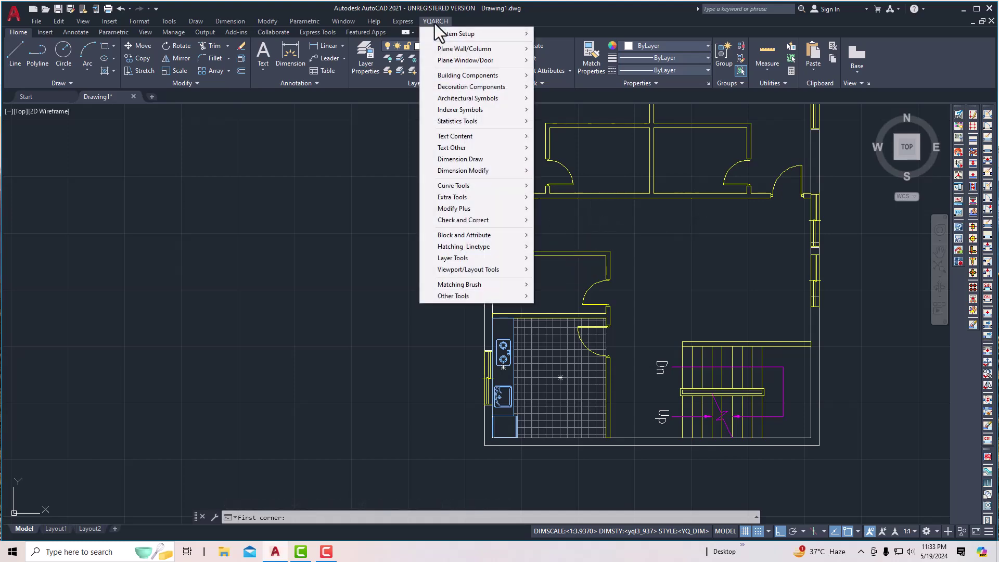
{"action": "mouse_move", "coordinate": [445, 86]}
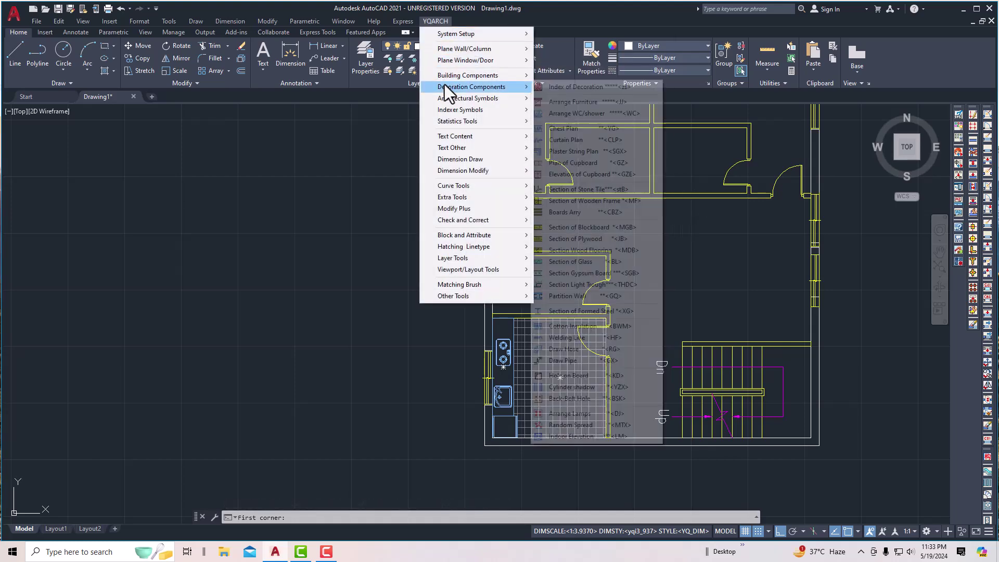
{"action": "left_click", "coordinate": [582, 103]}
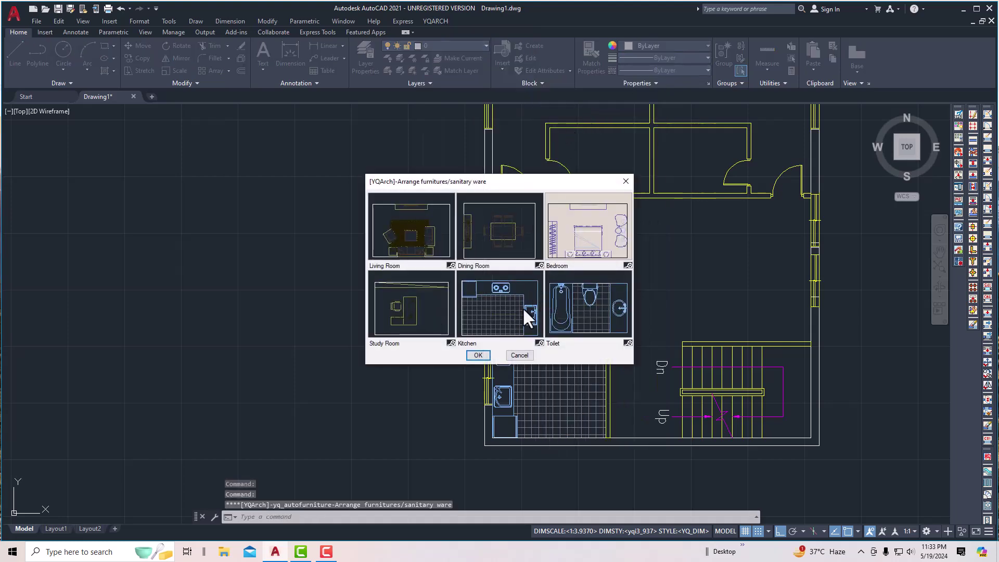
{"action": "left_click", "coordinate": [578, 306]}
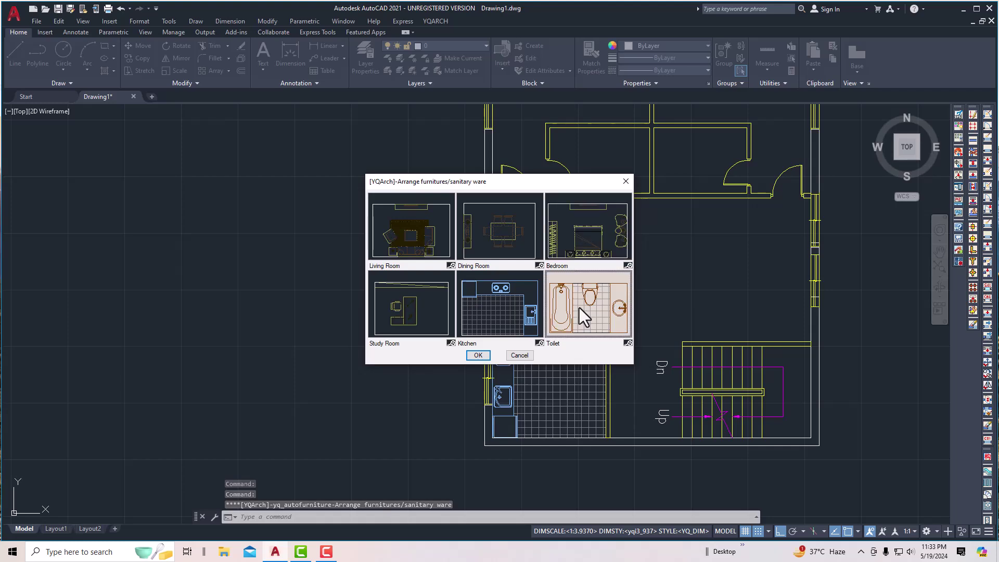
{"action": "left_click", "coordinate": [477, 355]}
{"action": "left_click", "coordinate": [493, 436]}
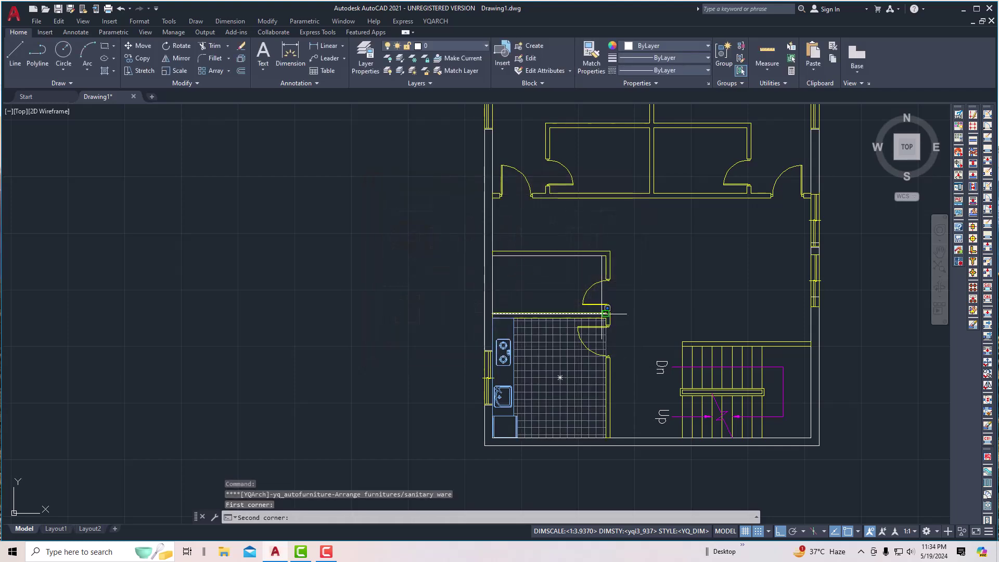
{"action": "left_click", "coordinate": [608, 309]}
Delete the bathtub from the toilet.
{"action": "scroll", "coordinate": [598, 249], "scroll_direction": "up", "scroll_amount": 5}
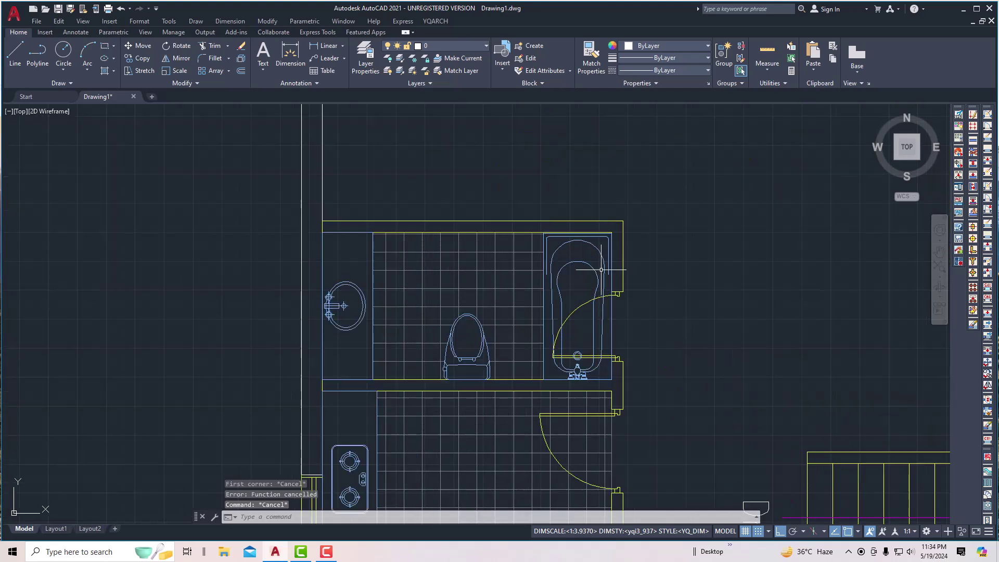
{"action": "key", "text": "Escape"}
{"action": "left_click", "coordinate": [590, 264]}
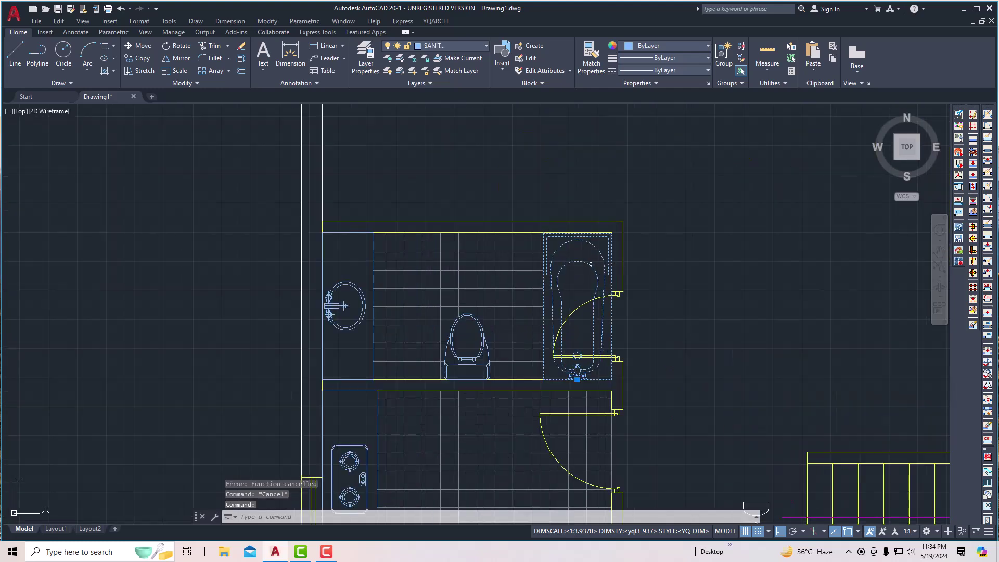
{"action": "key", "text": "Delete"}
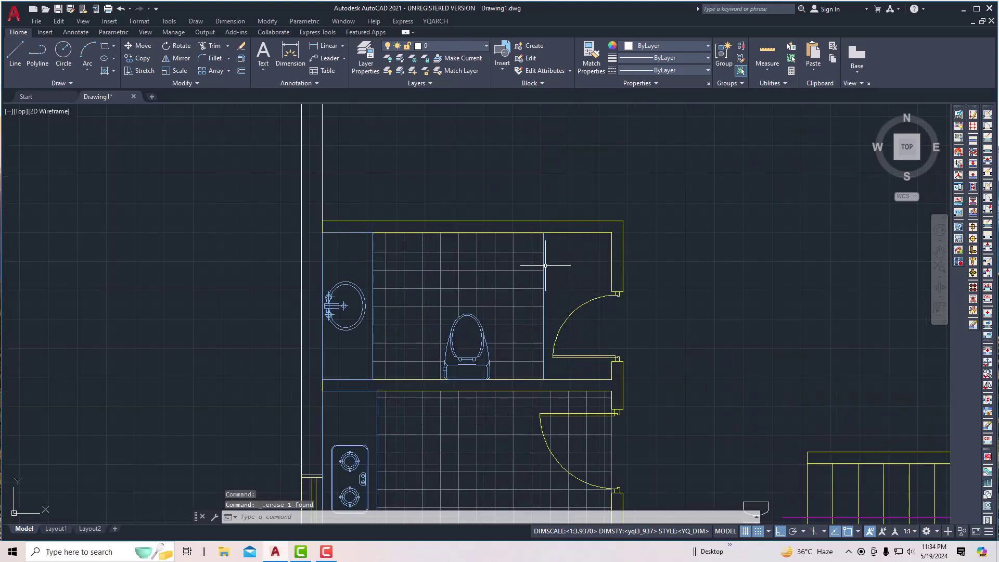
Move the leftover bathtub line against the toilet's right wall.
{"action": "left_click", "coordinate": [543, 264]}
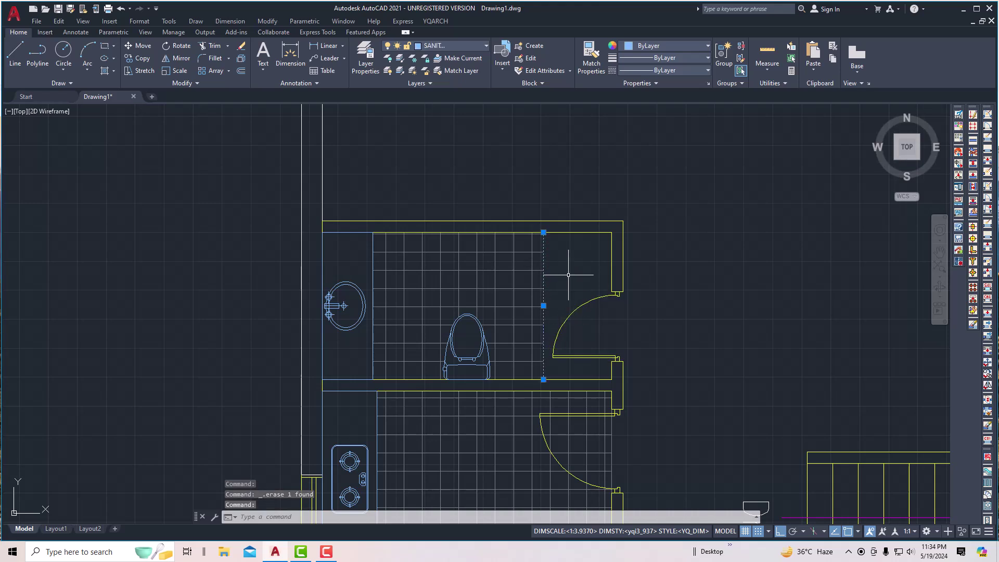
{"action": "type", "text": "m"}
{"action": "key", "text": "Return"}
{"action": "left_click", "coordinate": [543, 232]}
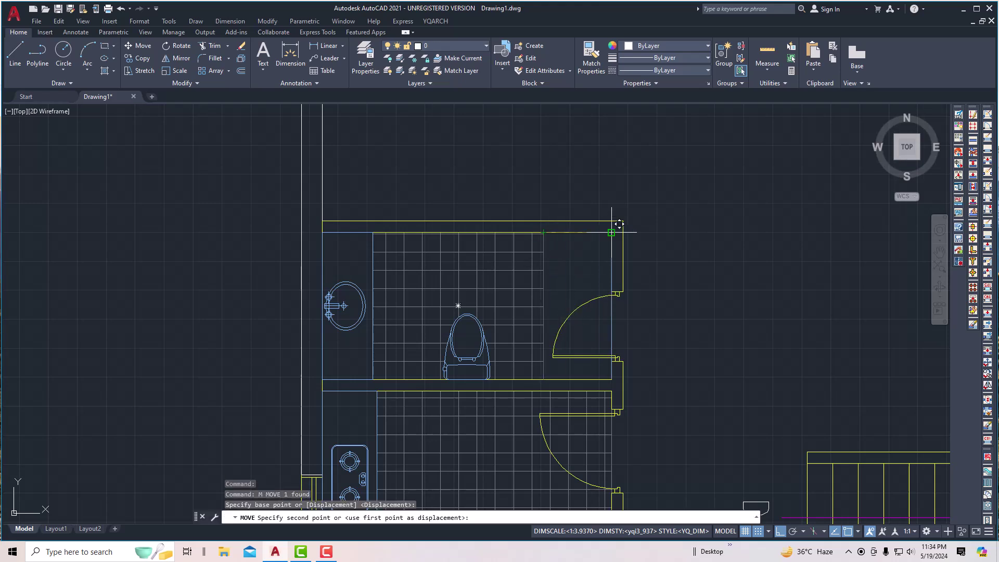
{"action": "left_click", "coordinate": [596, 260]}
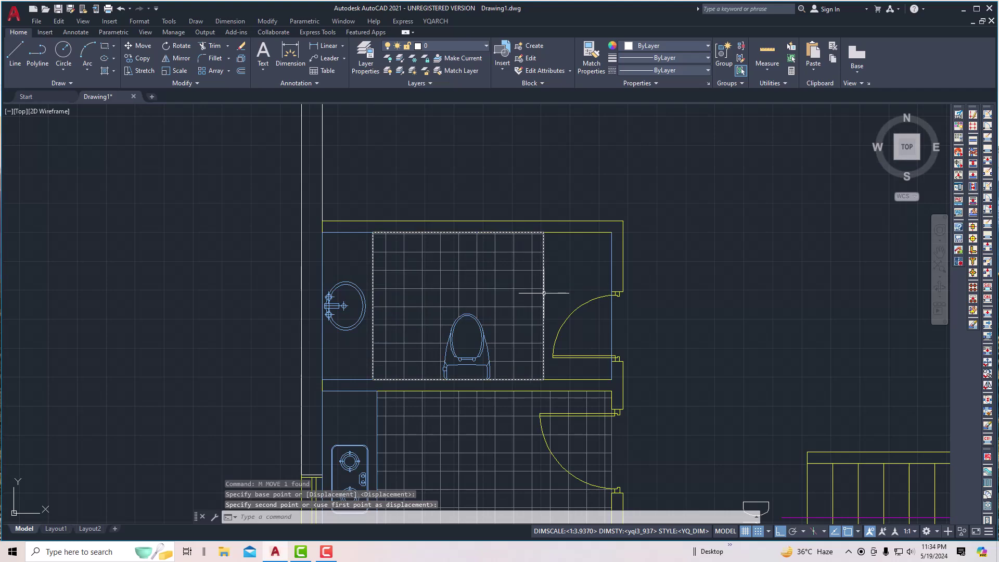
Stretch the toilet's floor tiling hatch right to the wall.
{"action": "left_click", "coordinate": [542, 294]}
{"action": "left_click", "coordinate": [543, 306]}
{"action": "left_click", "coordinate": [611, 306]}
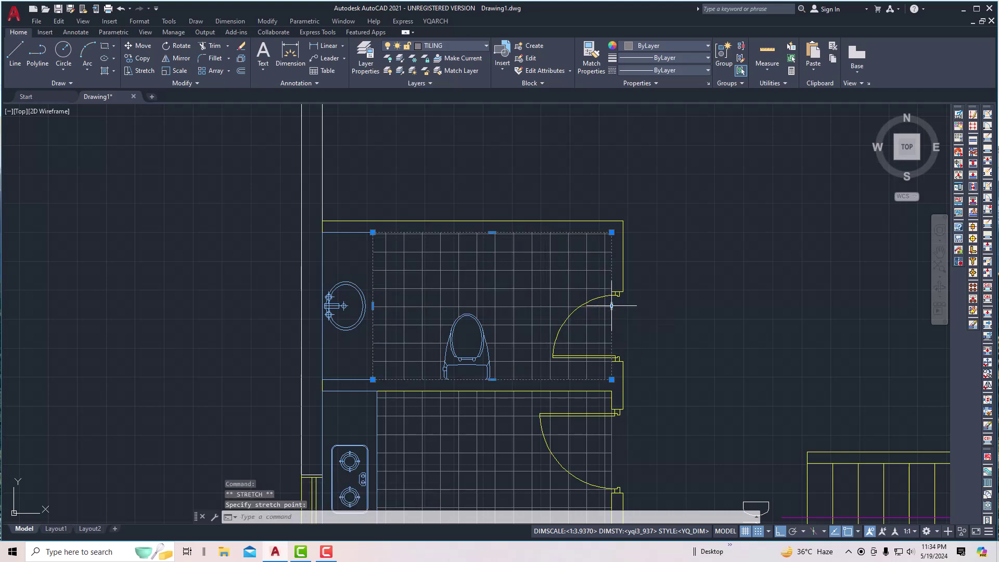
{"action": "key", "text": "Escape"}
{"action": "key", "text": "Escape"}
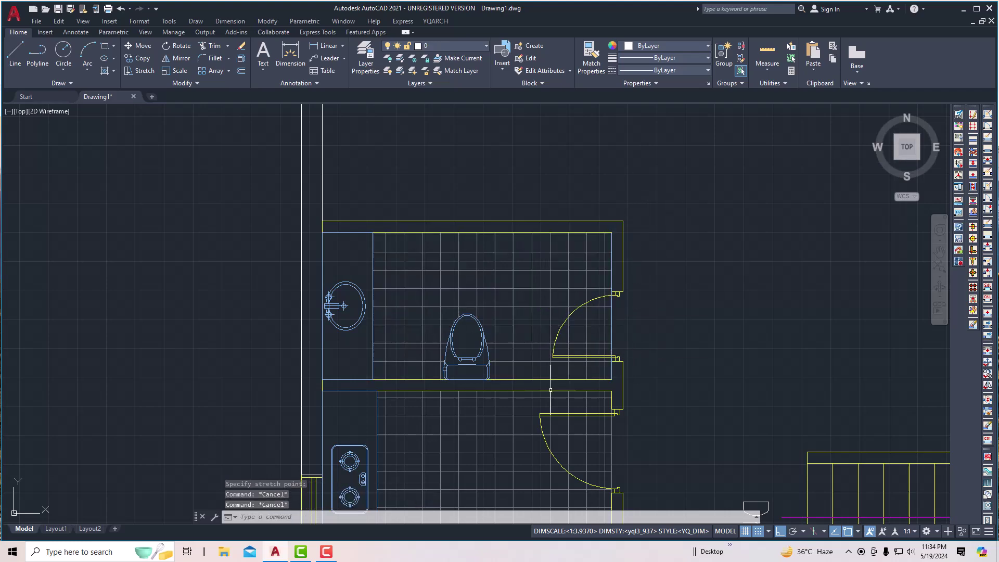
{"action": "scroll", "coordinate": [456, 244], "scroll_direction": "down", "scroll_amount": 4}
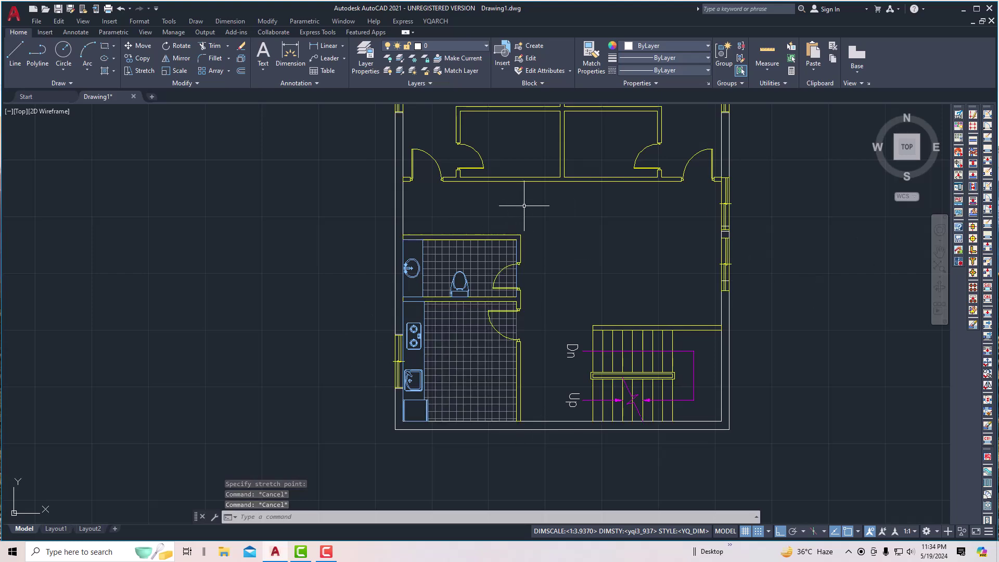
{"action": "key", "text": "Escape"}
{"action": "scroll", "coordinate": [493, 372], "scroll_direction": "down", "scroll_amount": 2}
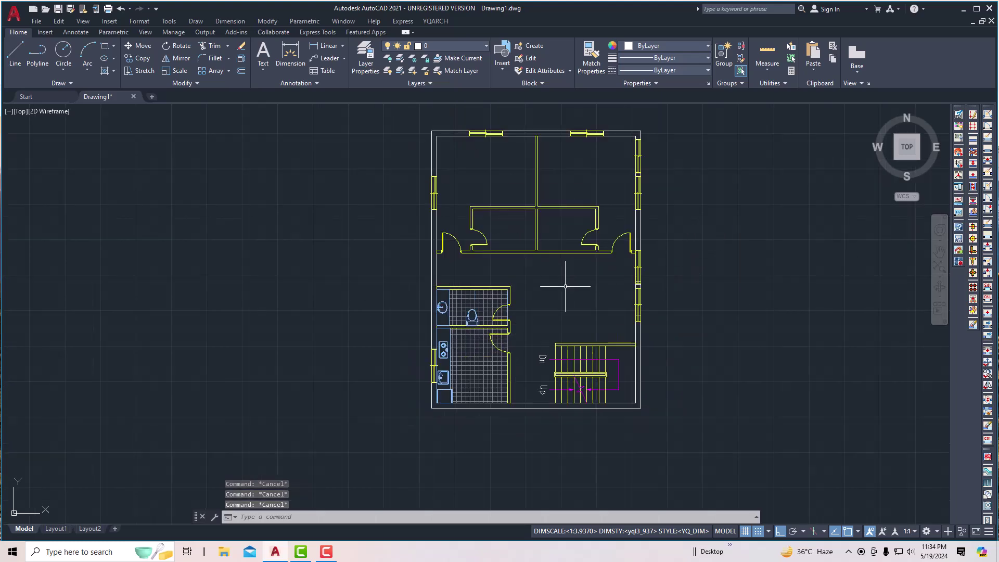
Run JJ and choose the Living Room furniture layout.
{"action": "scroll", "coordinate": [565, 286], "scroll_direction": "up", "scroll_amount": 2}
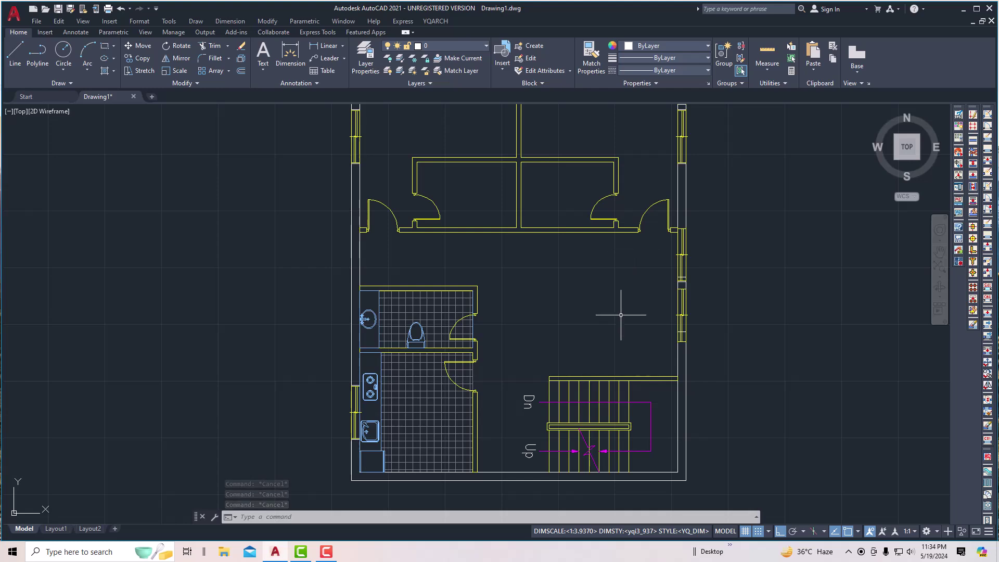
{"action": "left_click", "coordinate": [433, 21]}
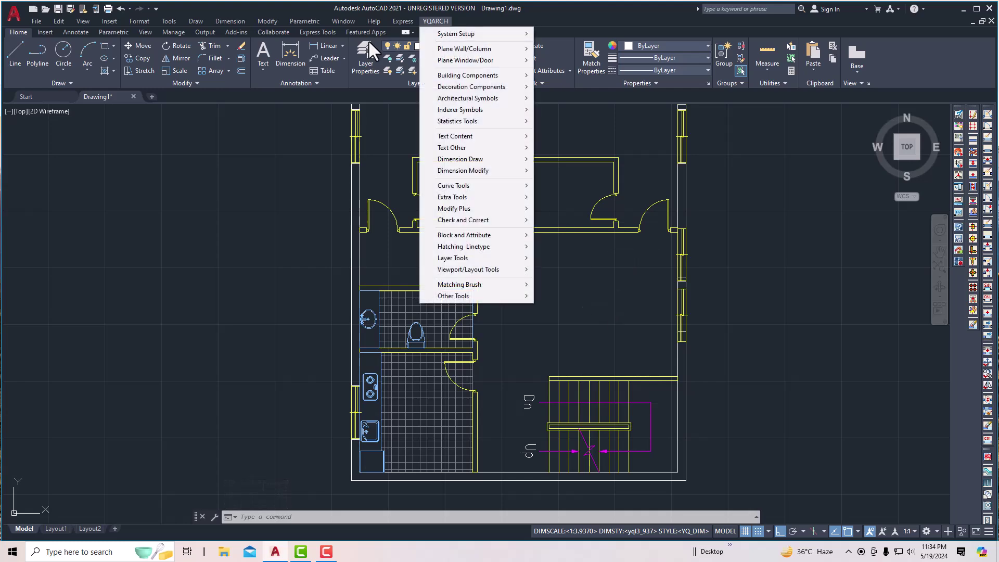
{"action": "left_click", "coordinate": [437, 189]}
{"action": "left_click", "coordinate": [557, 145]}
{"action": "key", "text": "Escape"}
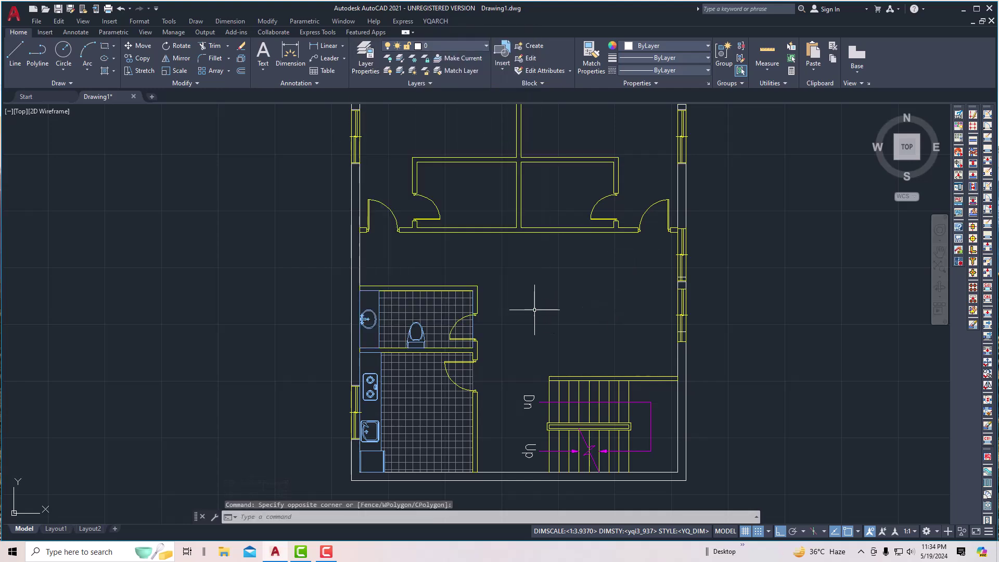
{"action": "type", "text": "jj"}
{"action": "key", "text": "Return"}
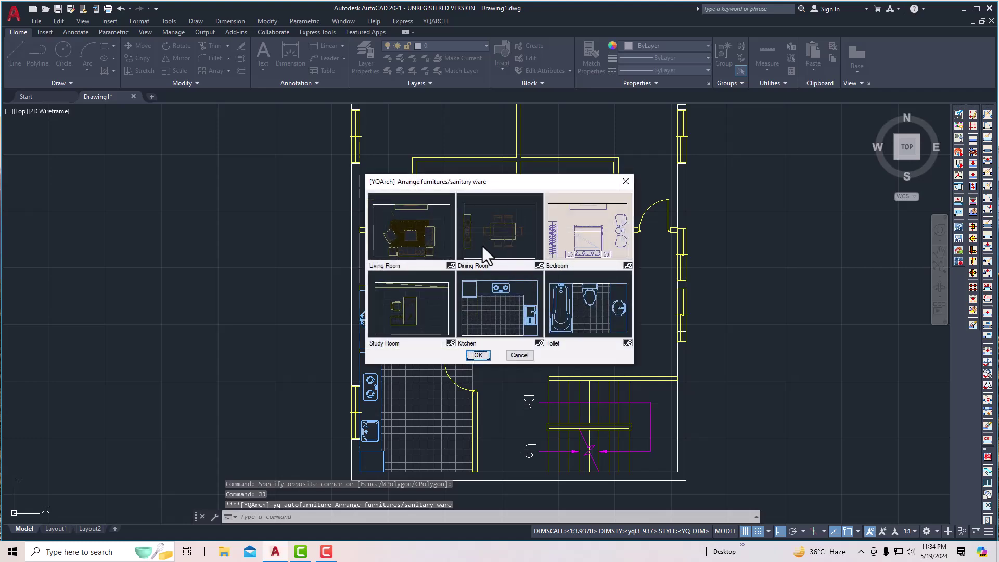
{"action": "left_click", "coordinate": [405, 244]}
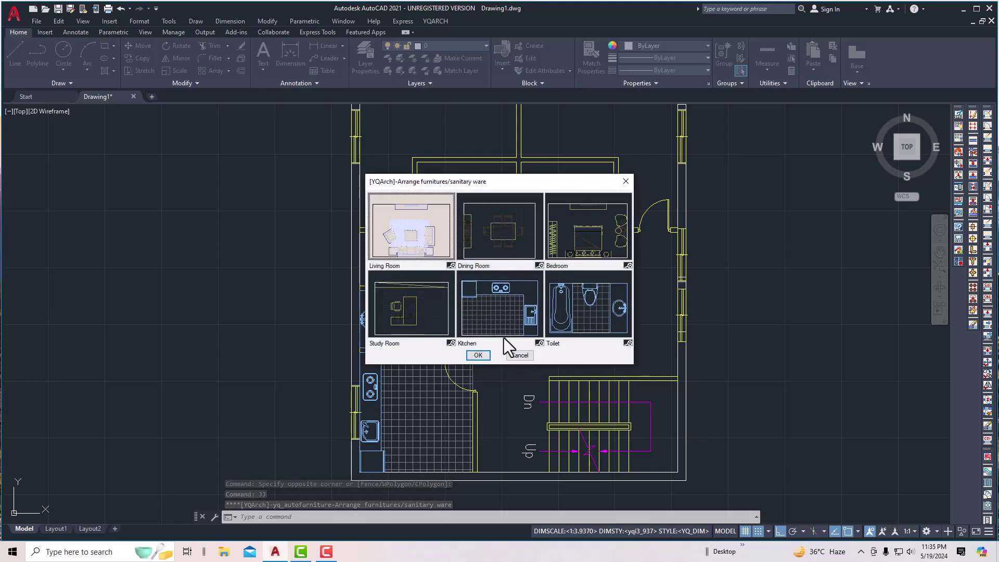
{"action": "left_click", "coordinate": [478, 355]}
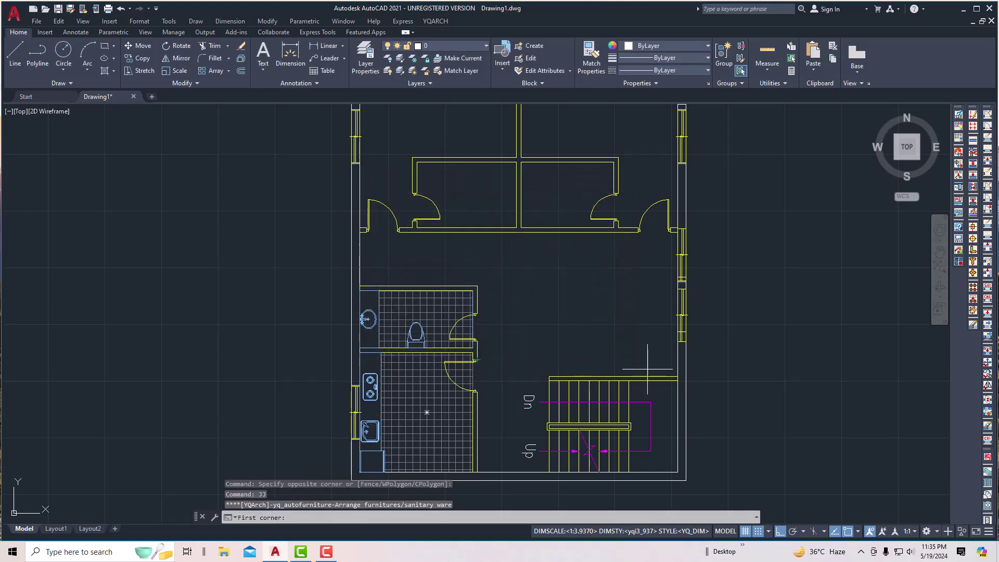
Pick the corners of the room above the stairs and accept the sofa, rug and coffee-table arrangement.
{"action": "left_click", "coordinate": [677, 376]}
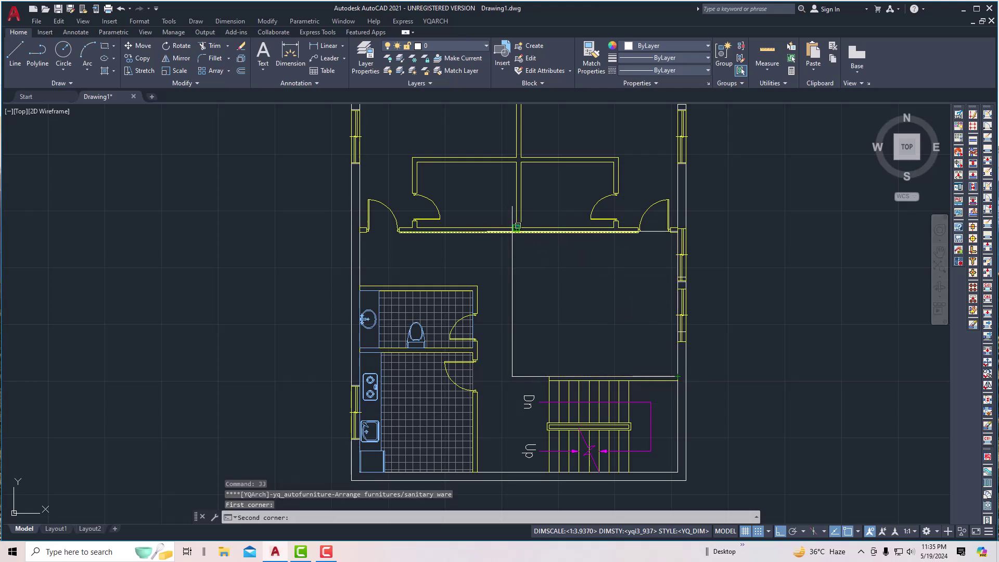
{"action": "left_click", "coordinate": [518, 229]}
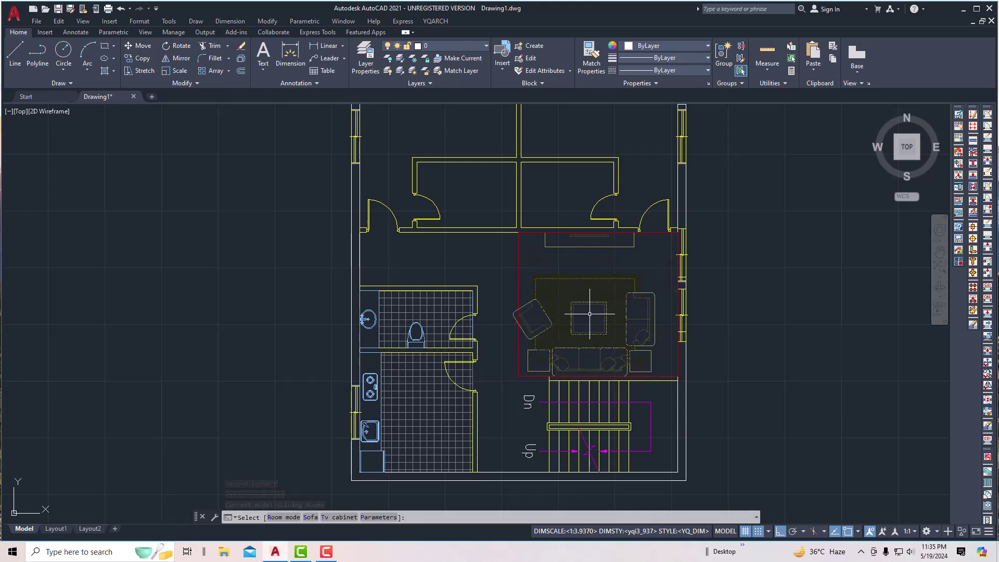
{"action": "left_click", "coordinate": [589, 314]}
{"action": "scroll", "coordinate": [609, 327], "scroll_direction": "up", "scroll_amount": 3}
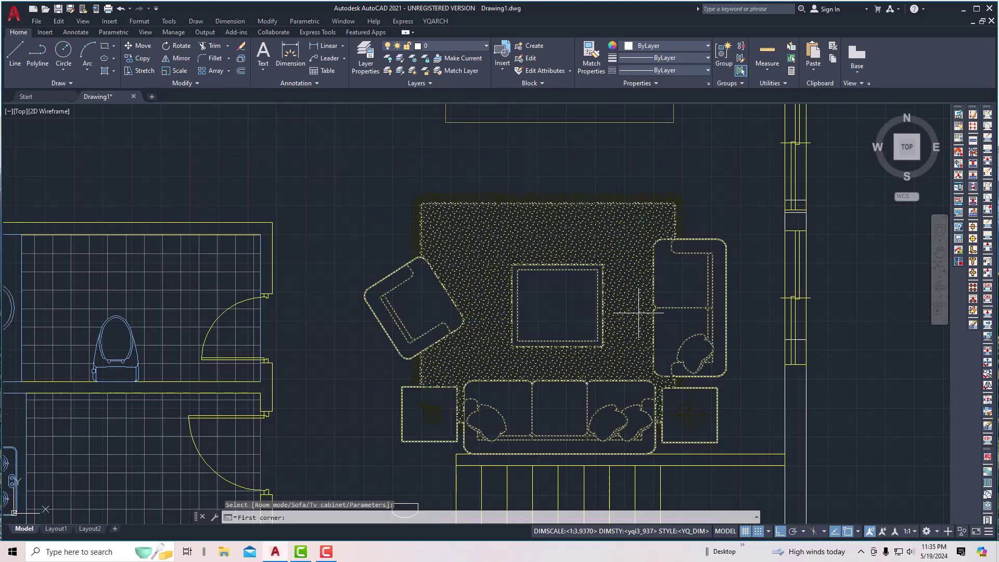
{"action": "scroll", "coordinate": [584, 187], "scroll_direction": "down", "scroll_amount": 2}
{"action": "scroll", "coordinate": [660, 281], "scroll_direction": "down", "scroll_amount": 2}
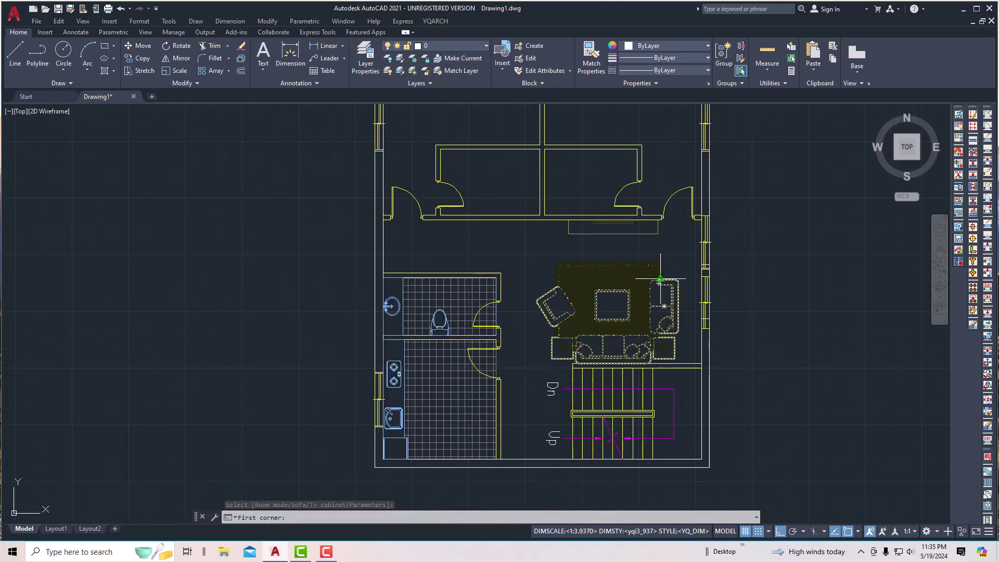
Fit the upper bathroom with the Toilet layout via JJ.
{"action": "key", "text": "Escape"}
{"action": "scroll", "coordinate": [568, 250], "scroll_direction": "down", "scroll_amount": 2}
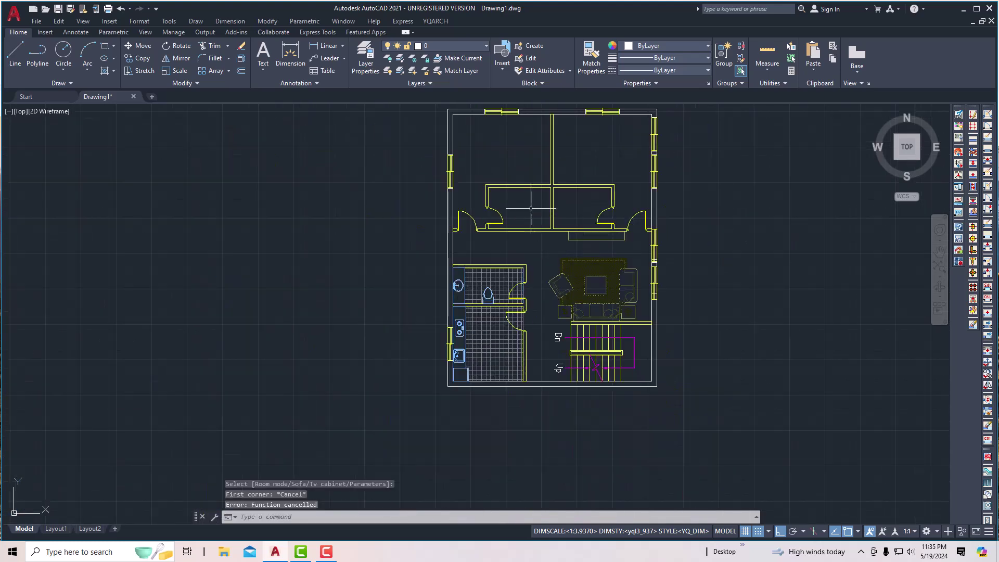
{"action": "scroll", "coordinate": [530, 208], "scroll_direction": "up", "scroll_amount": 4}
{"action": "type", "text": "JJ"}
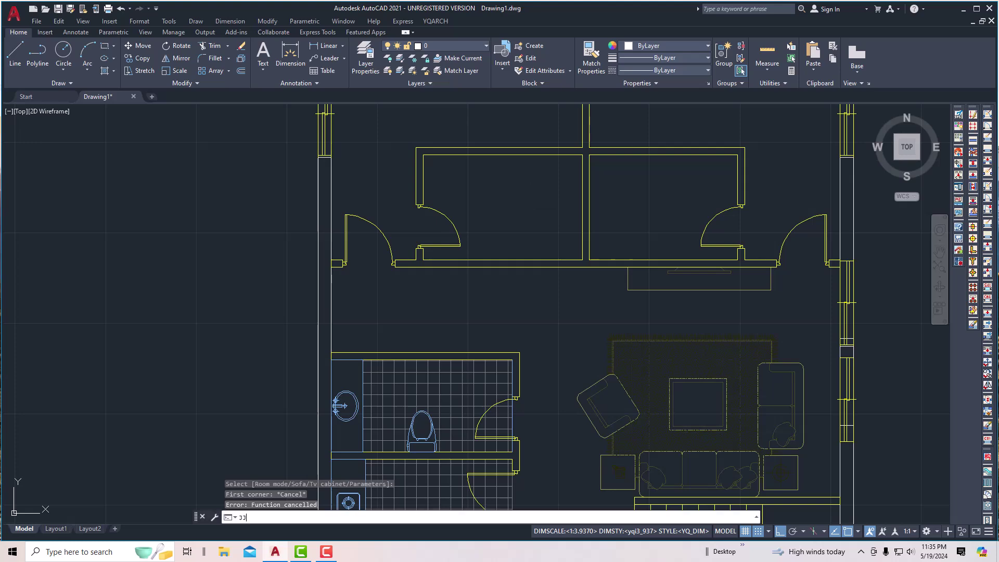
{"action": "key", "text": "Return"}
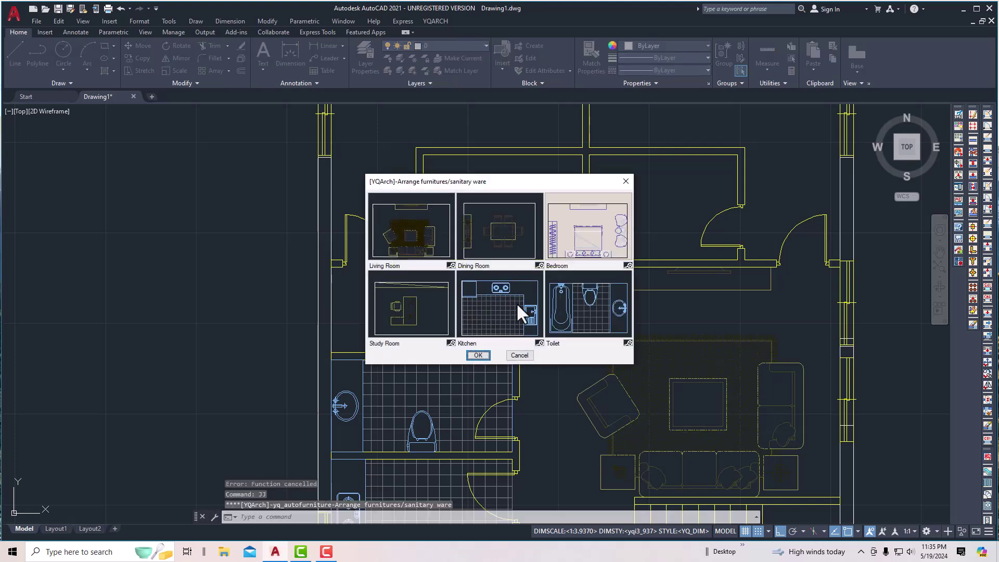
{"action": "left_click", "coordinate": [593, 307]}
{"action": "left_click", "coordinate": [478, 355]}
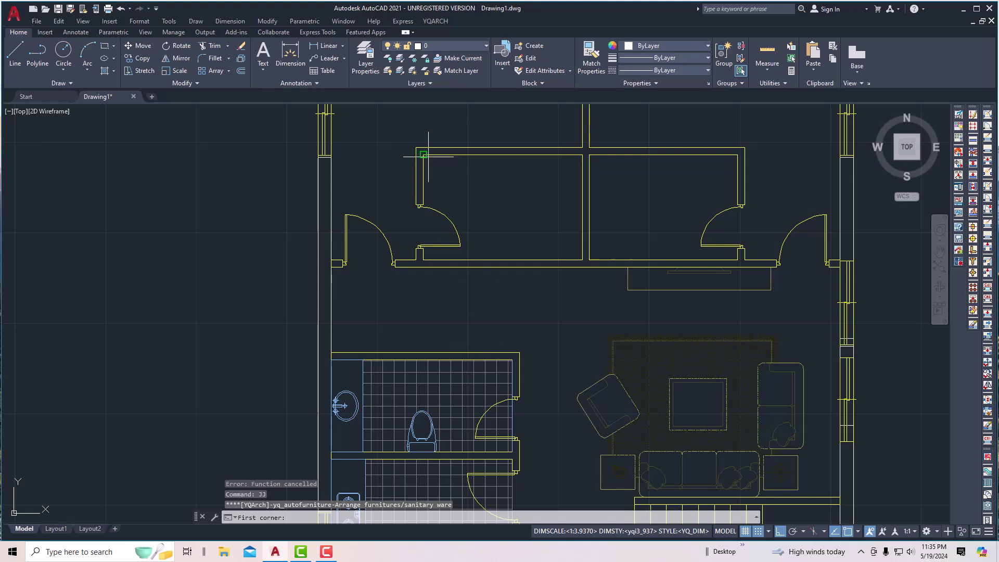
{"action": "left_click", "coordinate": [424, 155]}
{"action": "left_click", "coordinate": [582, 259]}
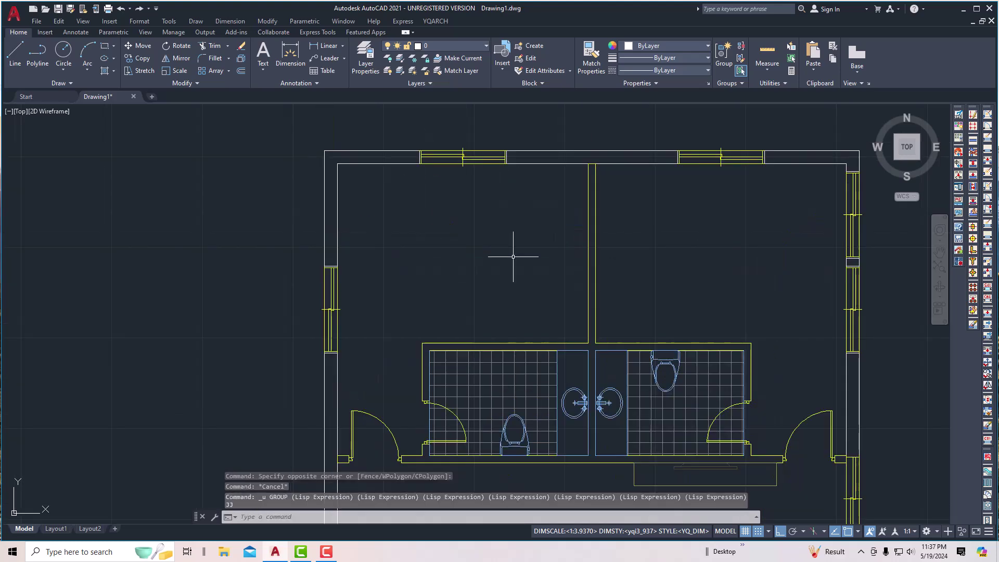
Furnish the upper-left room with the Bedroom layout, wardrobe on the right.
{"action": "type", "text": "JJ"}
{"action": "key", "text": "Return"}
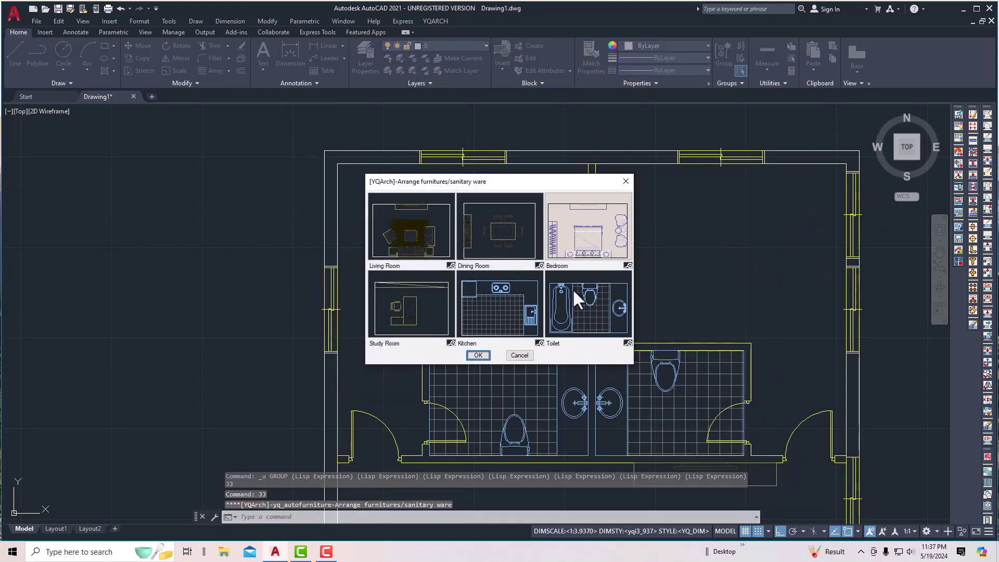
{"action": "left_click", "coordinate": [486, 355]}
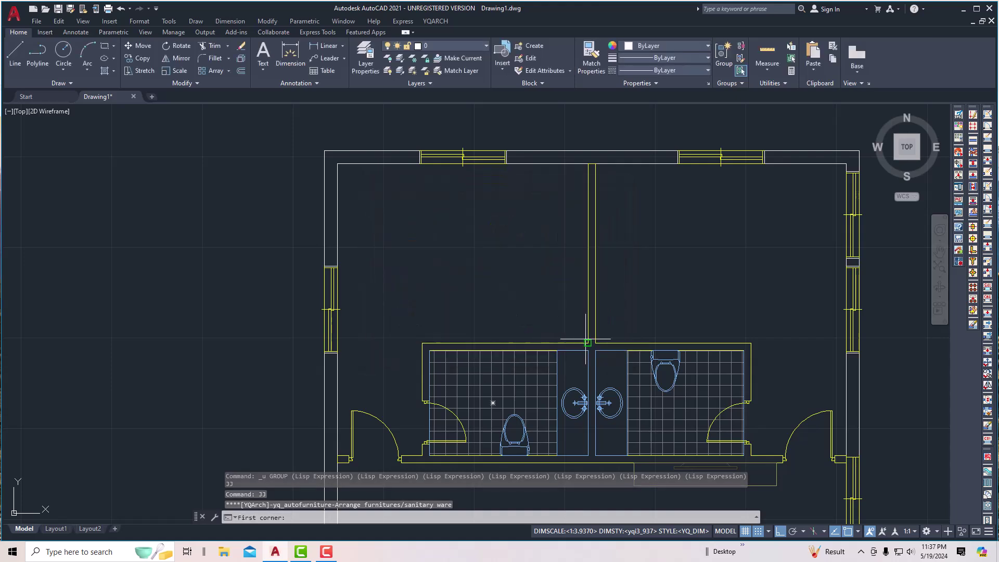
{"action": "left_click", "coordinate": [587, 343]}
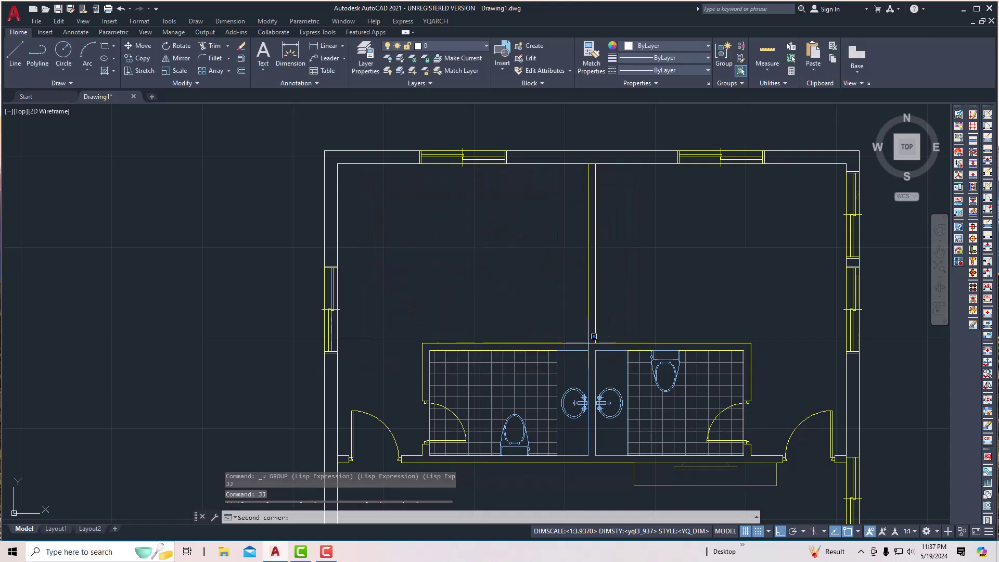
{"action": "left_click", "coordinate": [337, 163]}
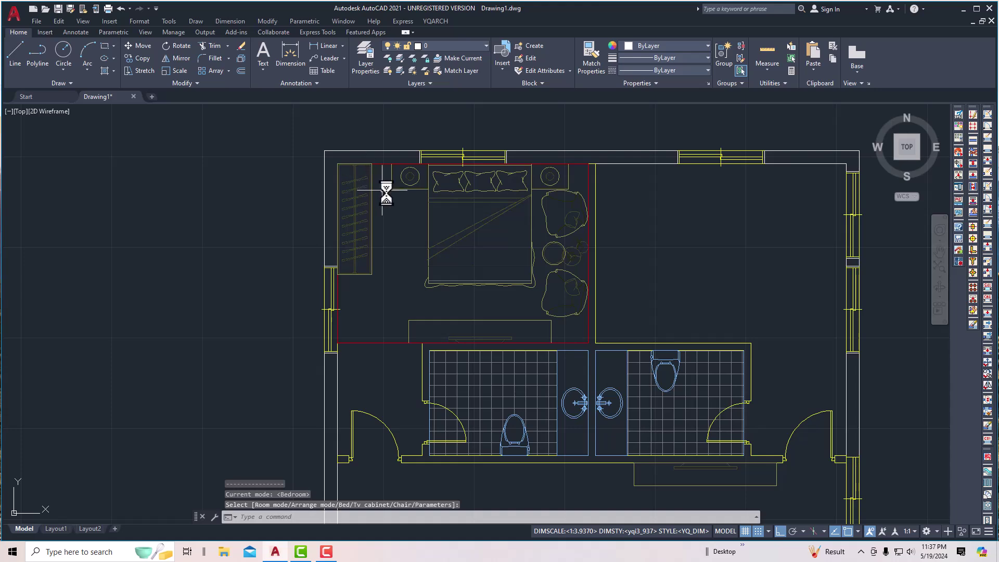
{"action": "key", "text": "Escape"}
Move the bedroom's TV cabinet further right.
{"action": "left_click", "coordinate": [555, 330]}
{"action": "left_click", "coordinate": [448, 308]}
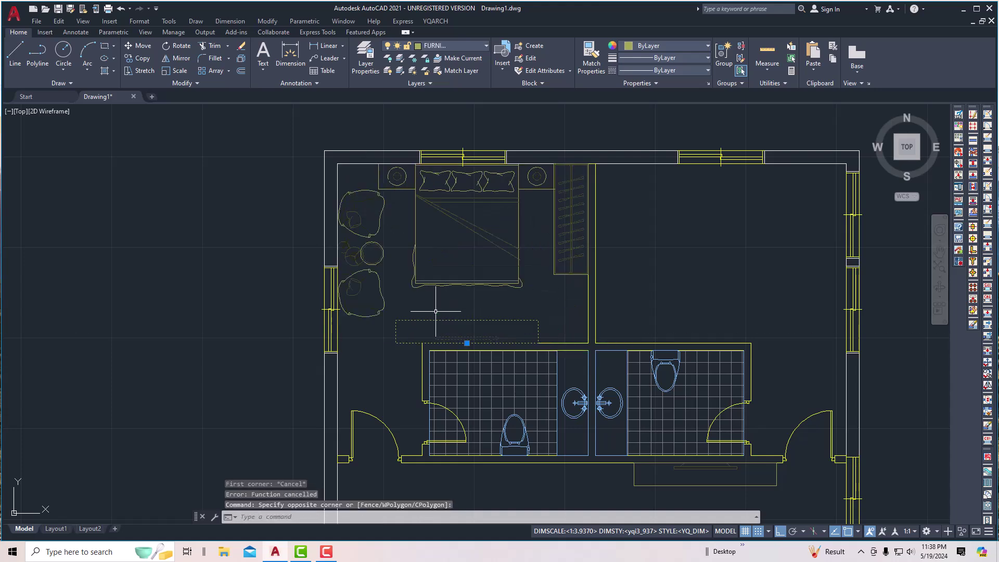
{"action": "type", "text": "m"}
{"action": "key", "text": "Return"}
{"action": "left_click", "coordinate": [391, 333]}
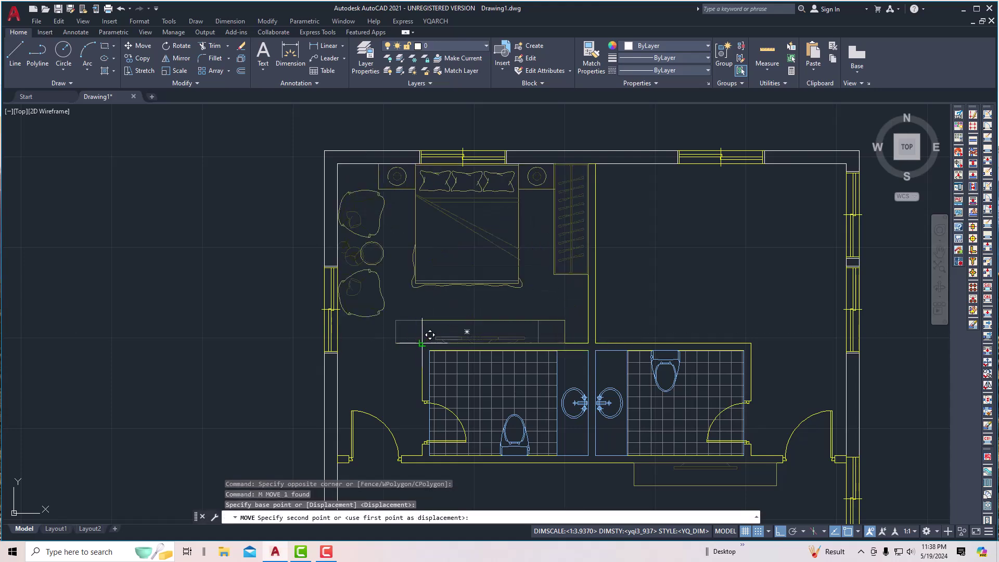
{"action": "left_click", "coordinate": [417, 326]}
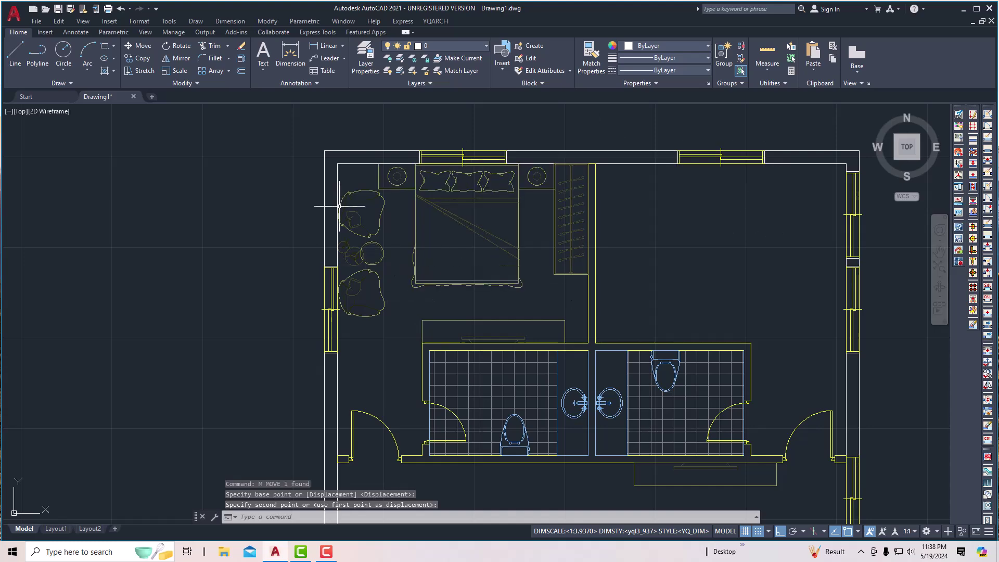
{"action": "scroll", "coordinate": [275, 240], "scroll_direction": "down", "scroll_amount": 2}
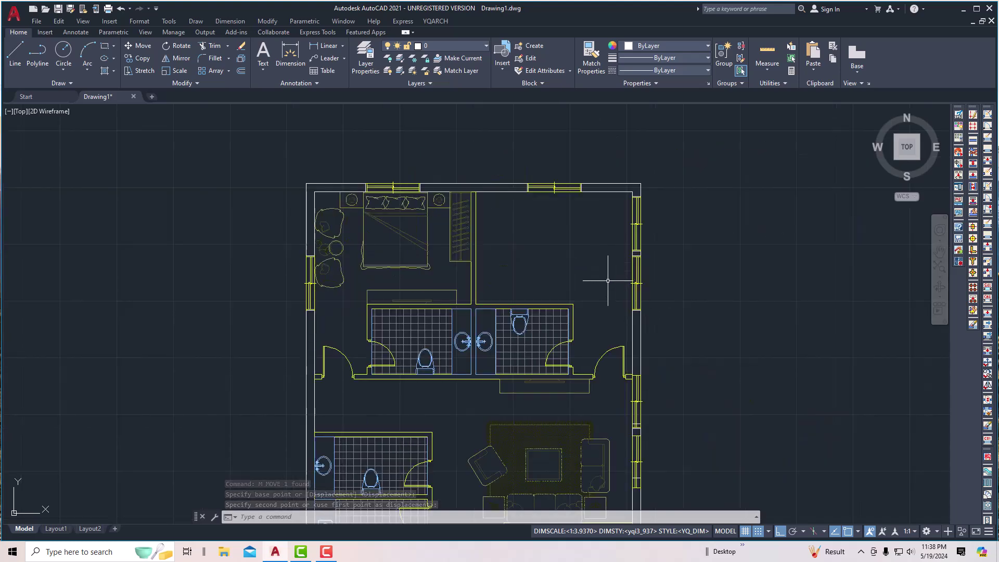
Apply the Bedroom layout via JJ to the upper-right room, mirroring the left bedroom.
{"action": "type", "text": "jj"}
{"action": "key", "text": "Return"}
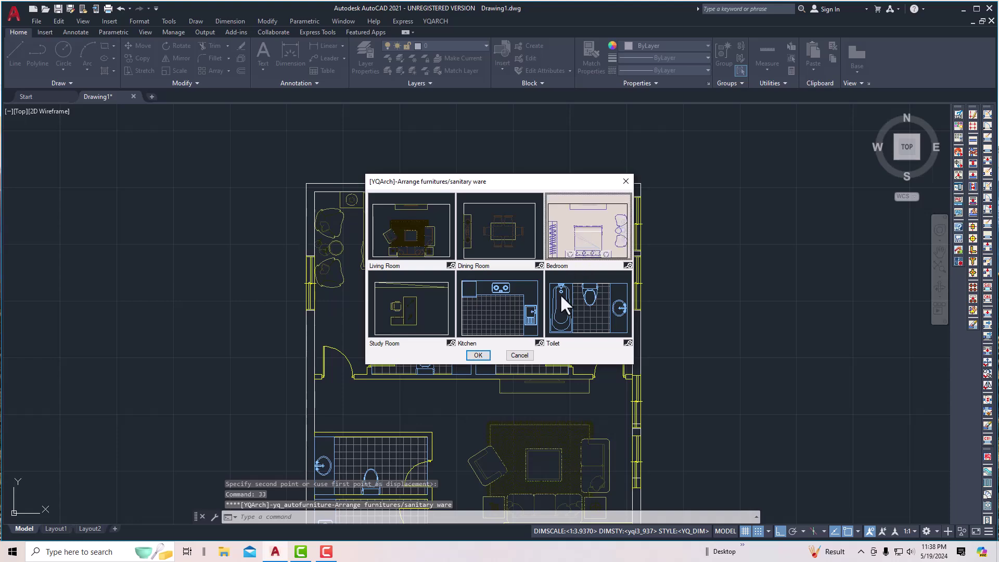
{"action": "left_click", "coordinate": [478, 355]}
{"action": "key", "text": "Escape"}
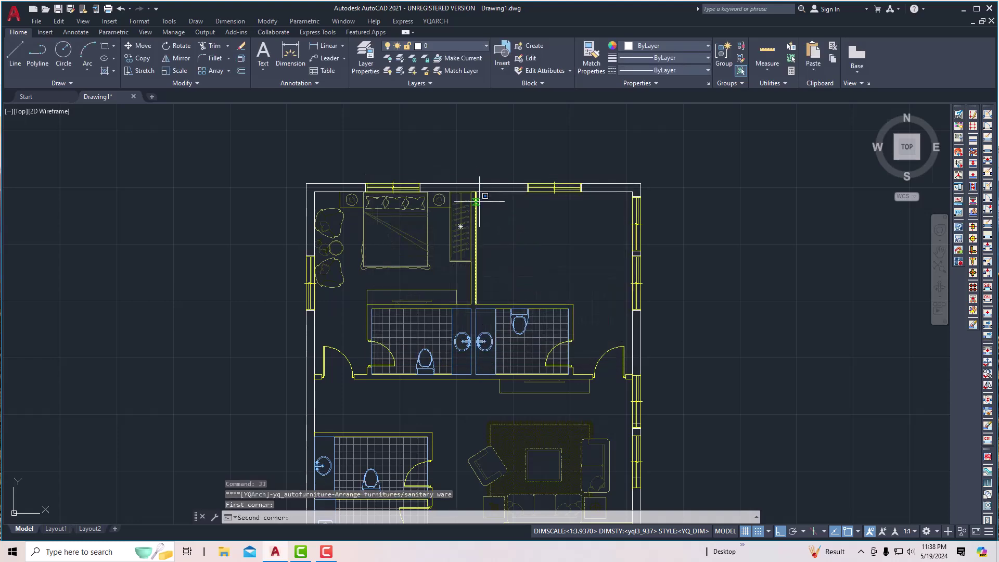
{"action": "scroll", "coordinate": [654, 275], "scroll_direction": "down", "scroll_amount": 4}
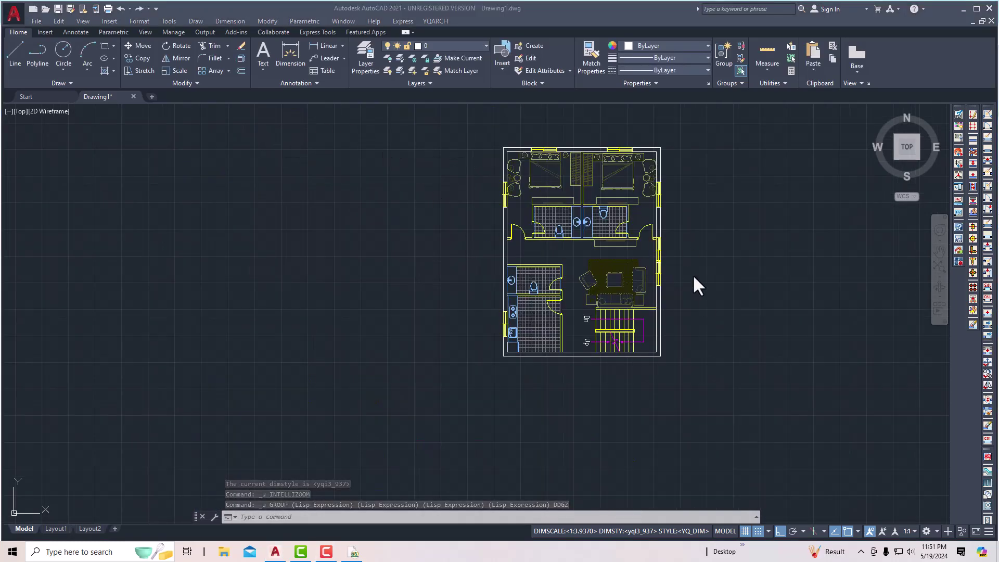
{"action": "scroll", "coordinate": [695, 278], "scroll_direction": "up", "scroll_amount": 4}
{"action": "scroll", "coordinate": [676, 302], "scroll_direction": "down", "scroll_amount": 2}
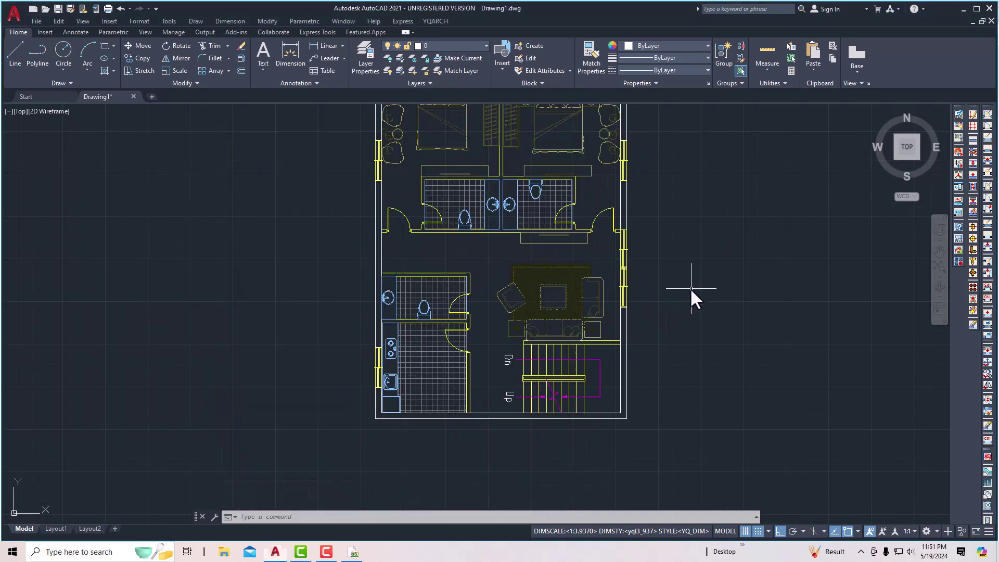
{"action": "scroll", "coordinate": [618, 337], "scroll_direction": "down", "scroll_amount": 2}
Run DDGZ on a crossing selection of the whole plan to generate 369 by 489 overall dimensions.
{"action": "type", "text": "DD"}
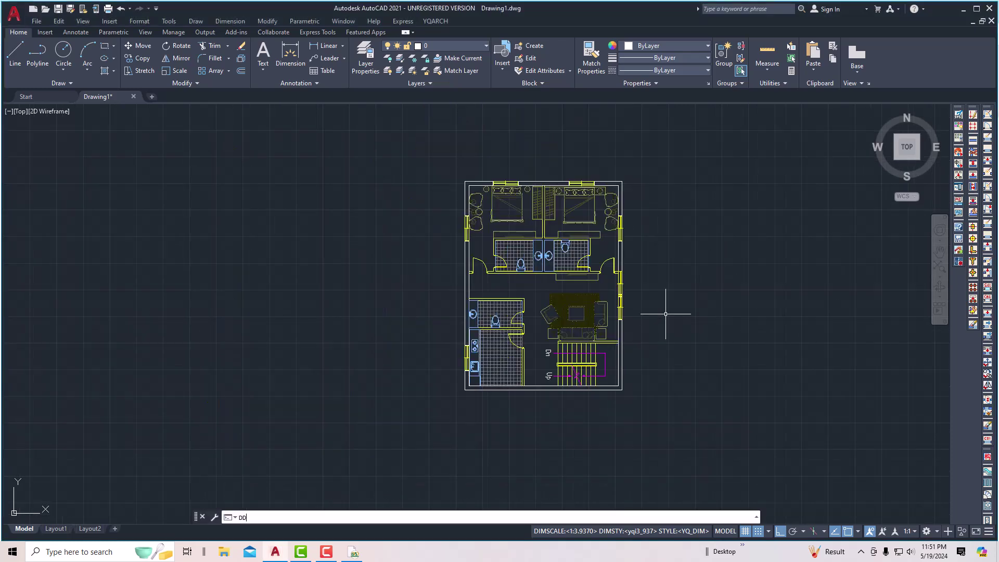
{"action": "type", "text": "GZ"}
{"action": "key", "text": "Return"}
{"action": "left_click", "coordinate": [663, 418]}
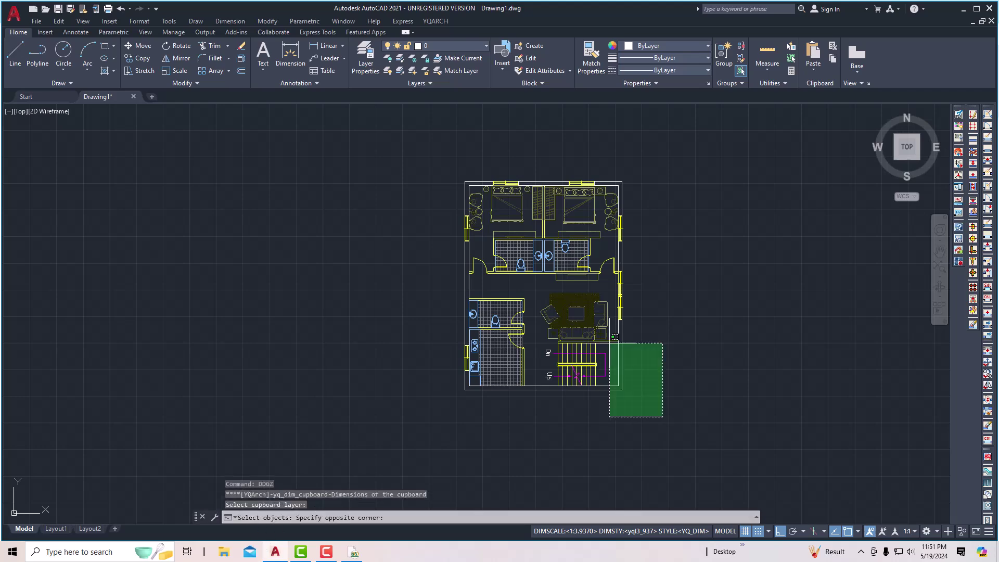
{"action": "left_click", "coordinate": [416, 139]}
{"action": "key", "text": "Return"}
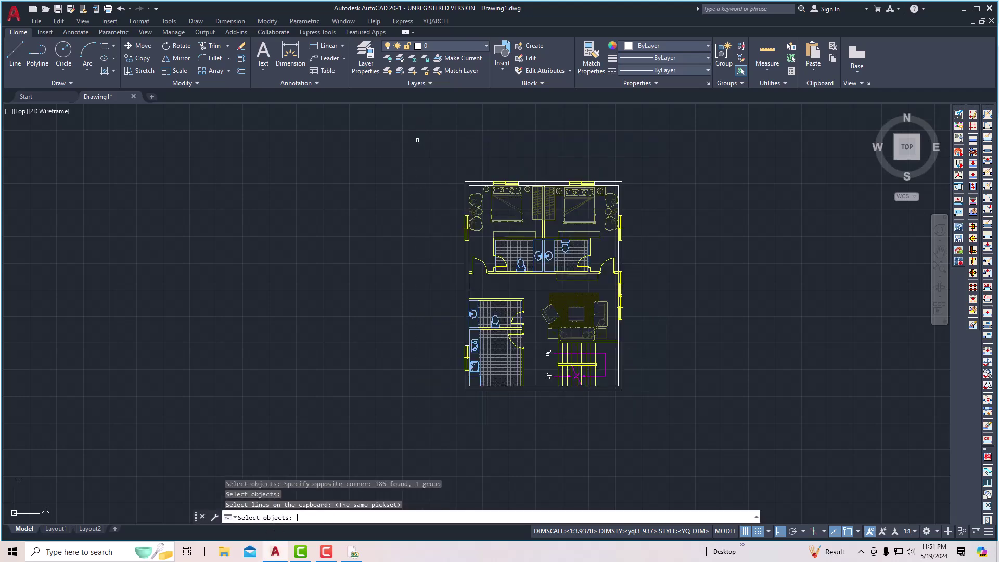
{"action": "key", "text": "Return"}
{"action": "scroll", "coordinate": [633, 250], "scroll_direction": "up", "scroll_amount": 8}
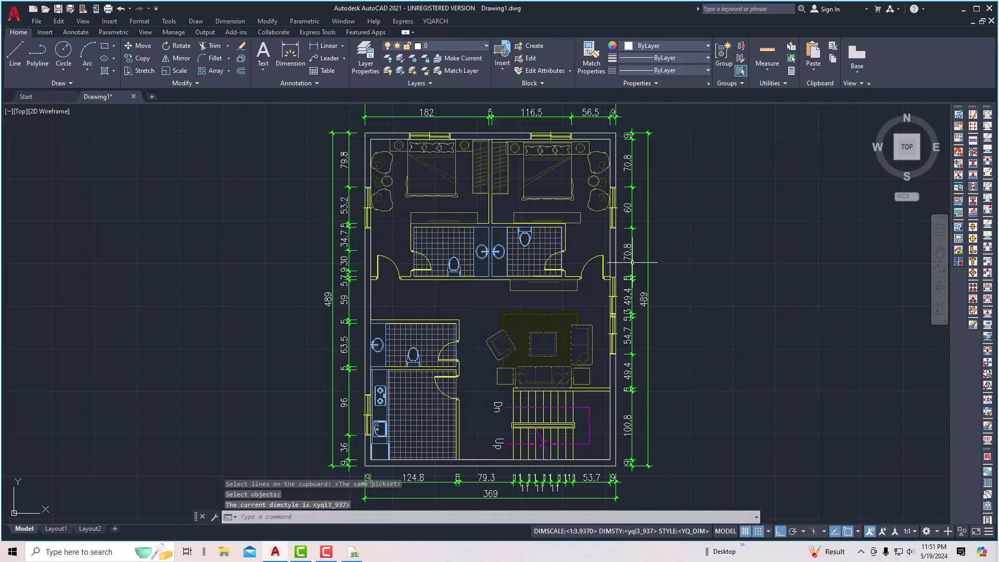
{"action": "scroll", "coordinate": [633, 251], "scroll_direction": "down", "scroll_amount": 7}
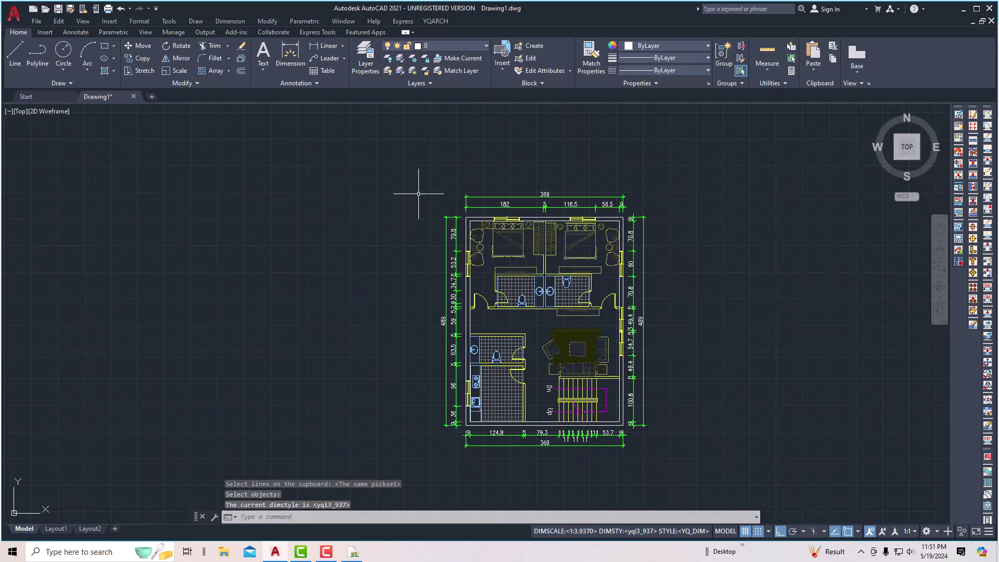
{"action": "scroll", "coordinate": [379, 268], "scroll_direction": "down", "scroll_amount": 2}
{"action": "scroll", "coordinate": [565, 375], "scroll_direction": "up", "scroll_amount": 5}
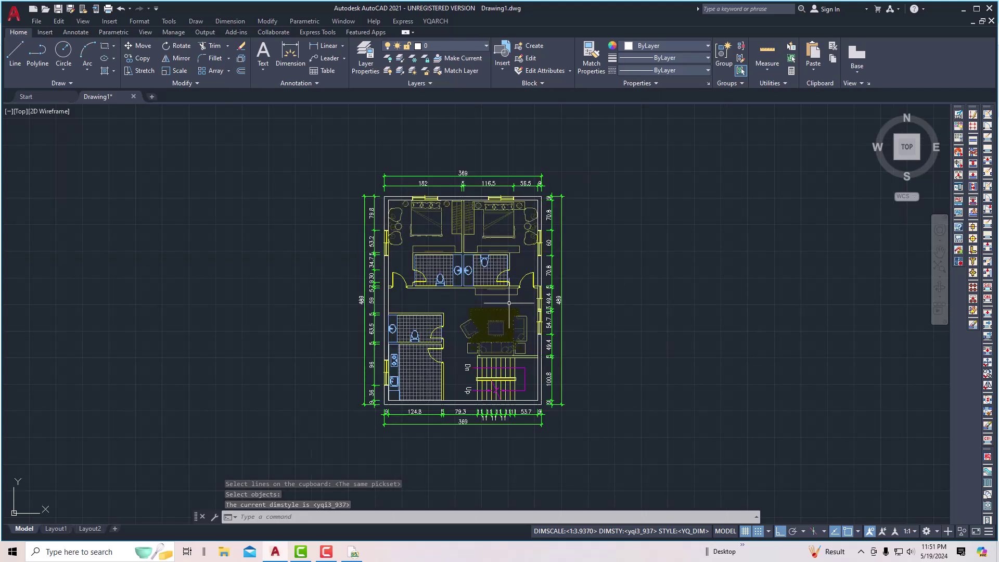
{"action": "scroll", "coordinate": [517, 338], "scroll_direction": "down", "scroll_amount": 2}
{"action": "scroll", "coordinate": [521, 226], "scroll_direction": "down", "scroll_amount": 2}
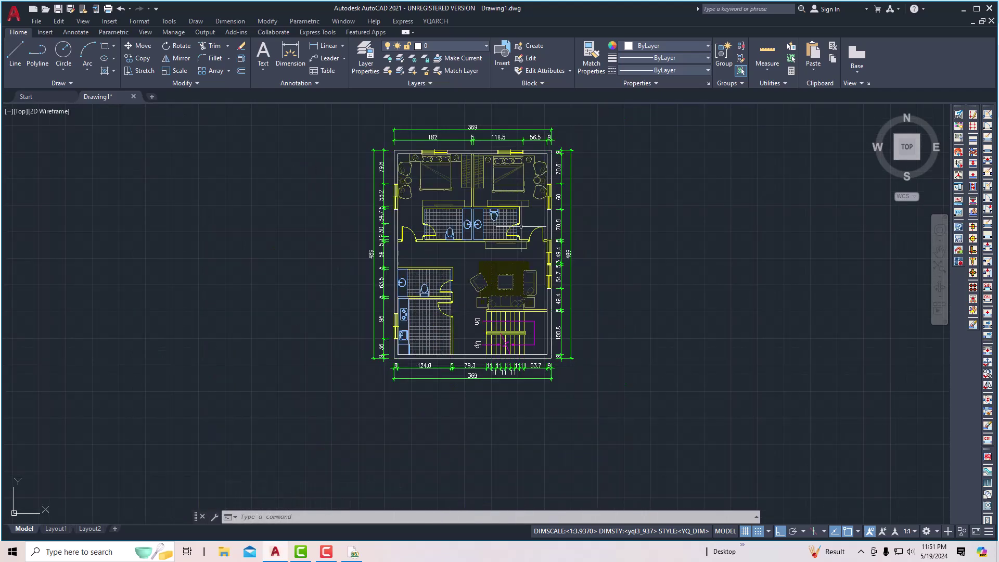